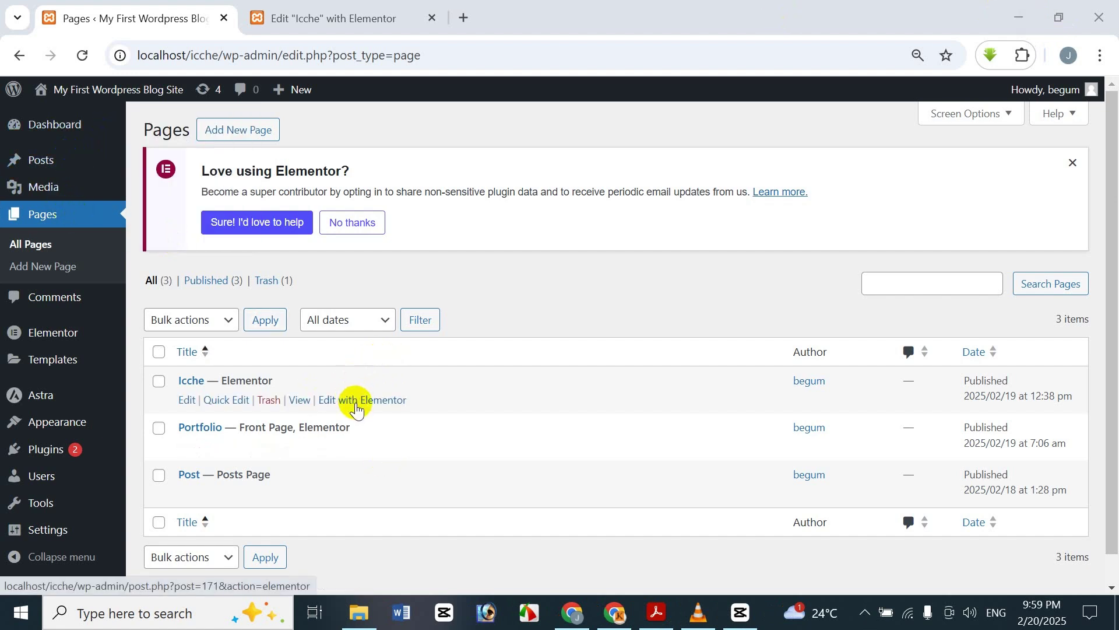
- In the Elementor editor, delete the container holding the Portfolio, Post and Love links
left_click(349, 15)
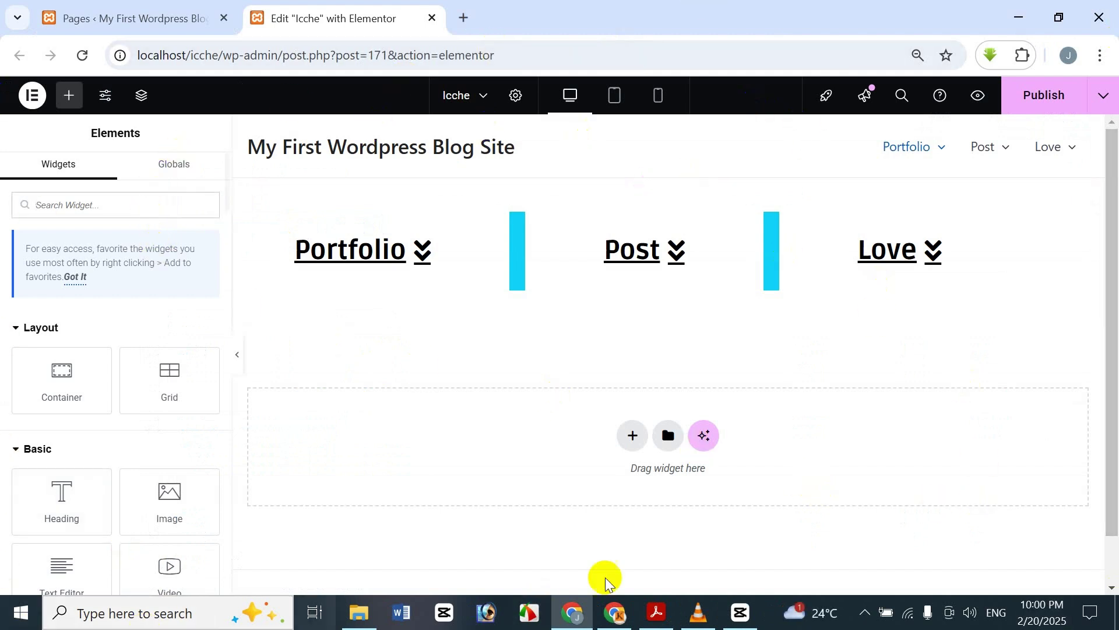
mouse_move(701, 266)
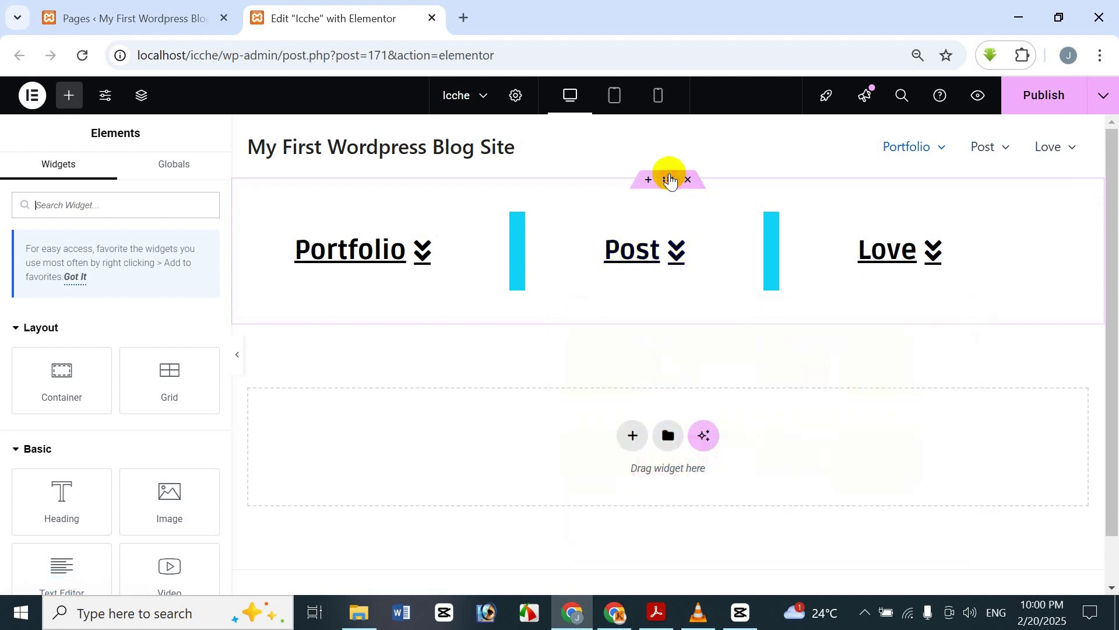
left_click(669, 180)
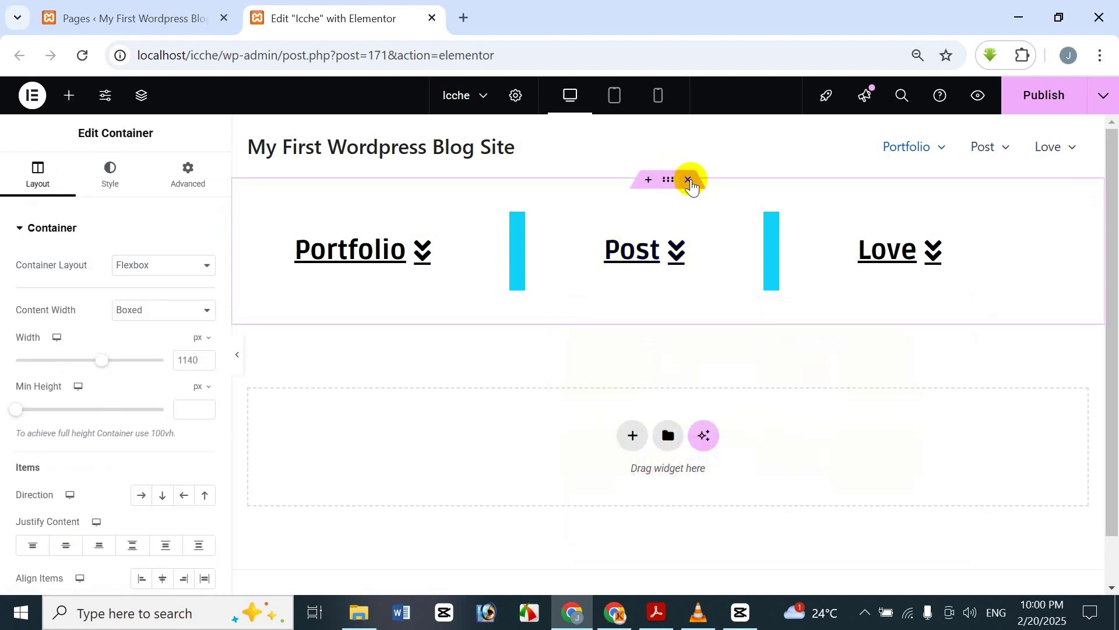
left_click(688, 181)
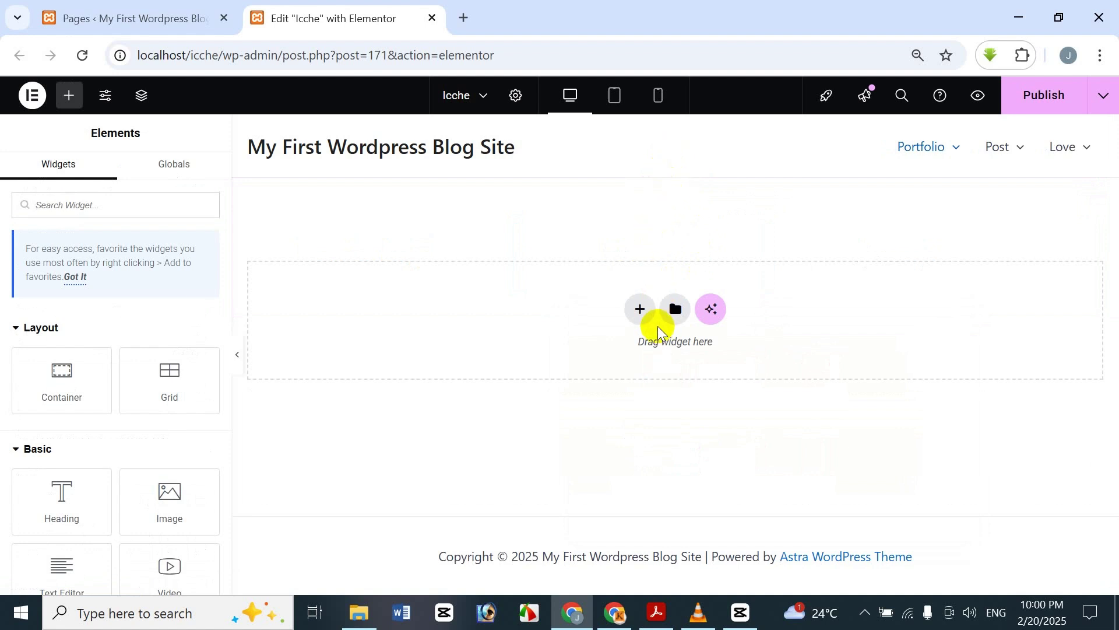
- Add a new single-column Flexbox container at the top and bring up the widget list
left_click(645, 309)
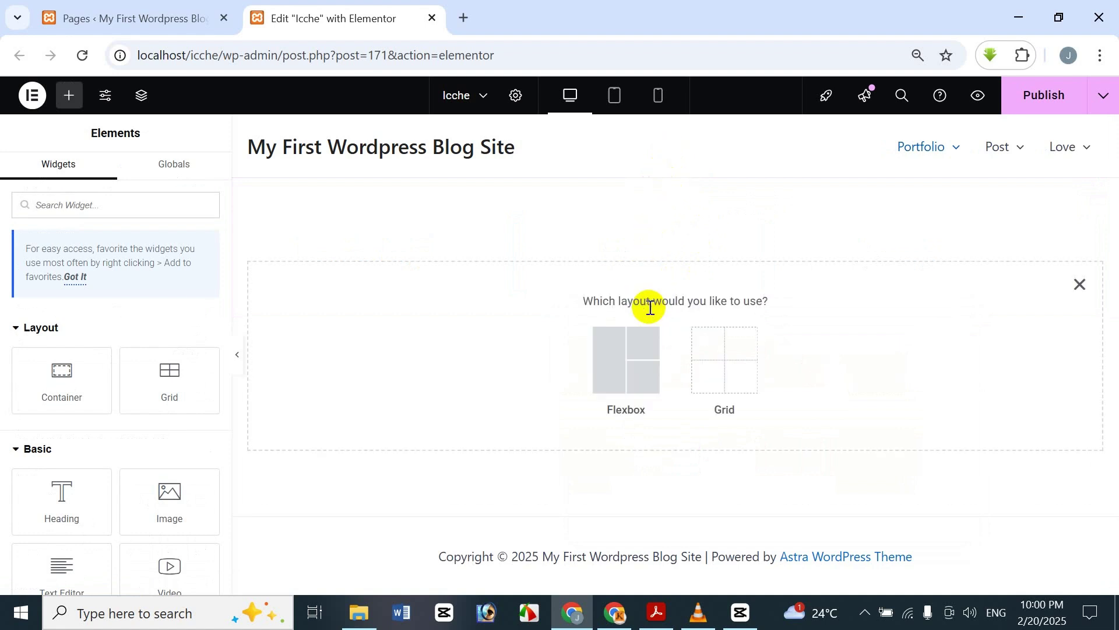
left_click(643, 336)
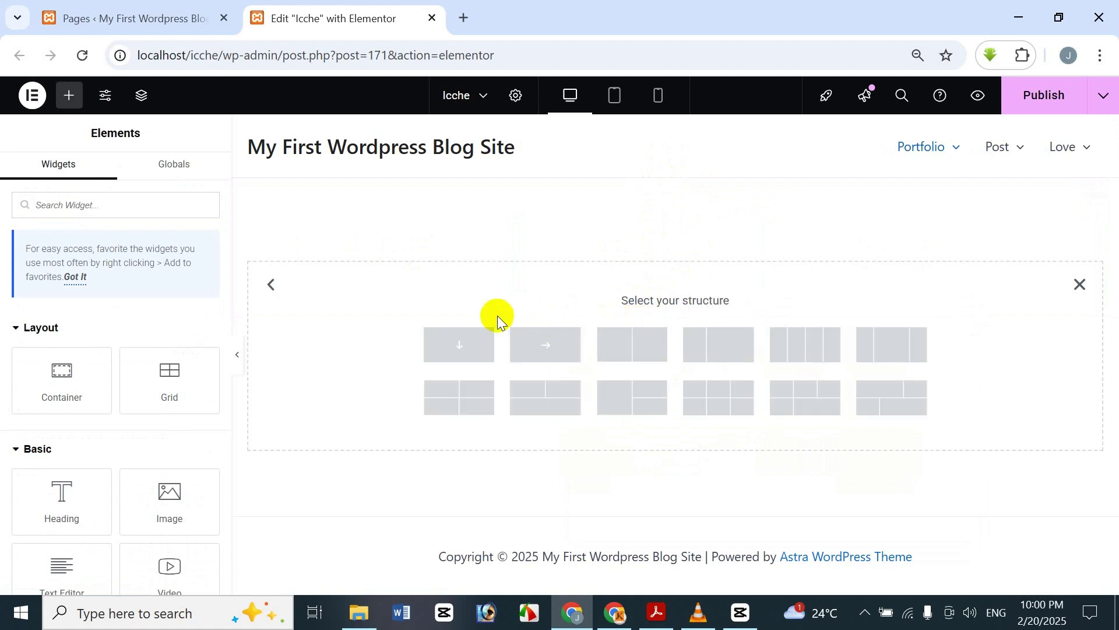
left_click(445, 349)
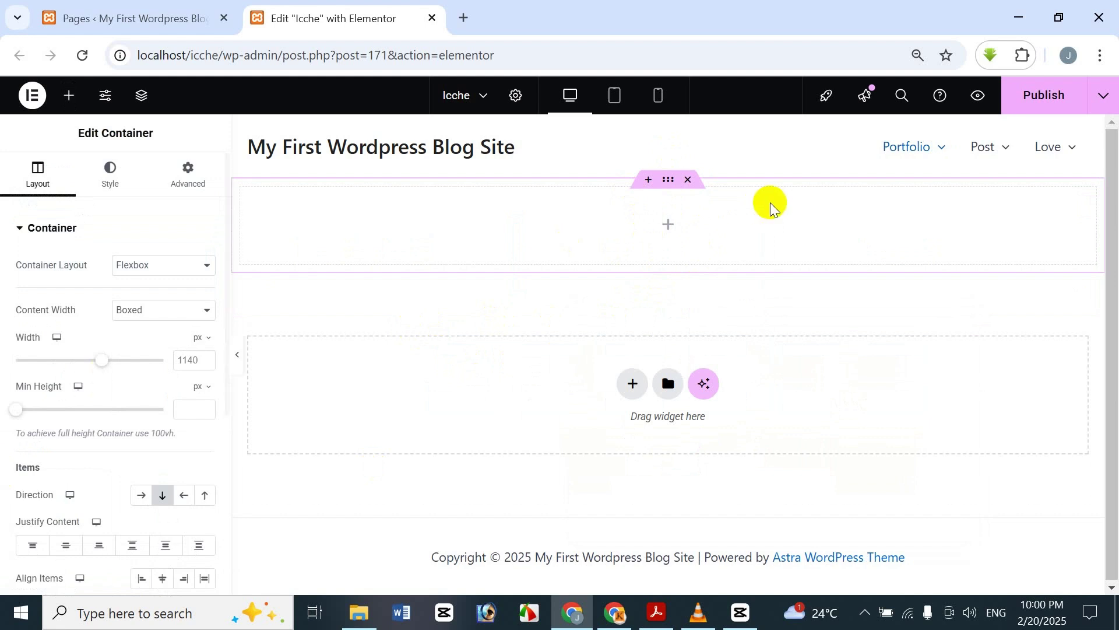
left_click(668, 224)
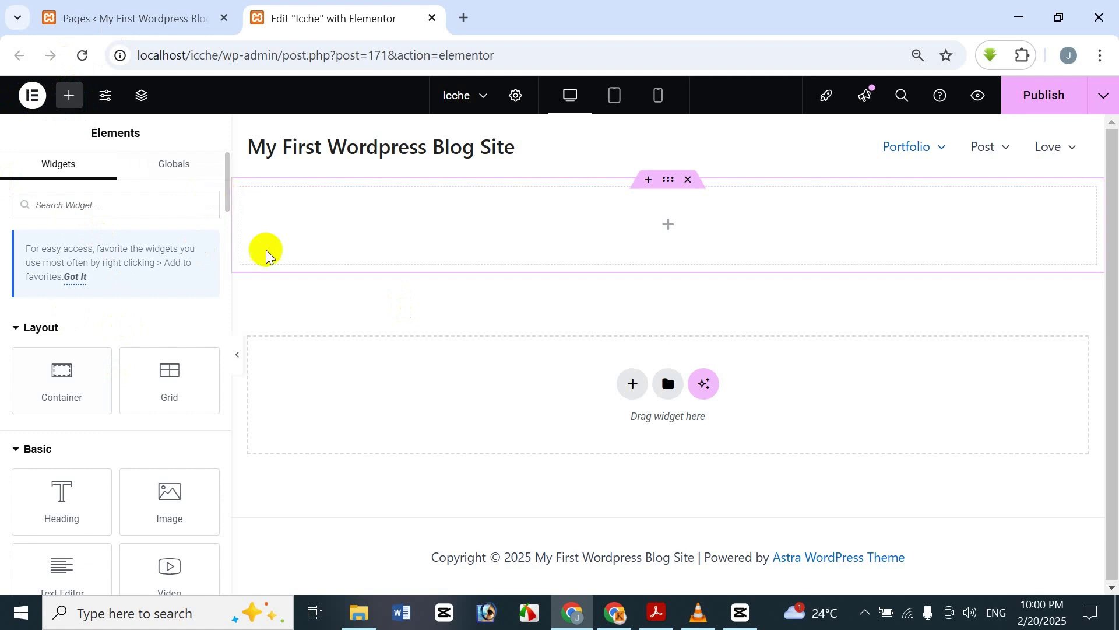
mouse_move(663, 619)
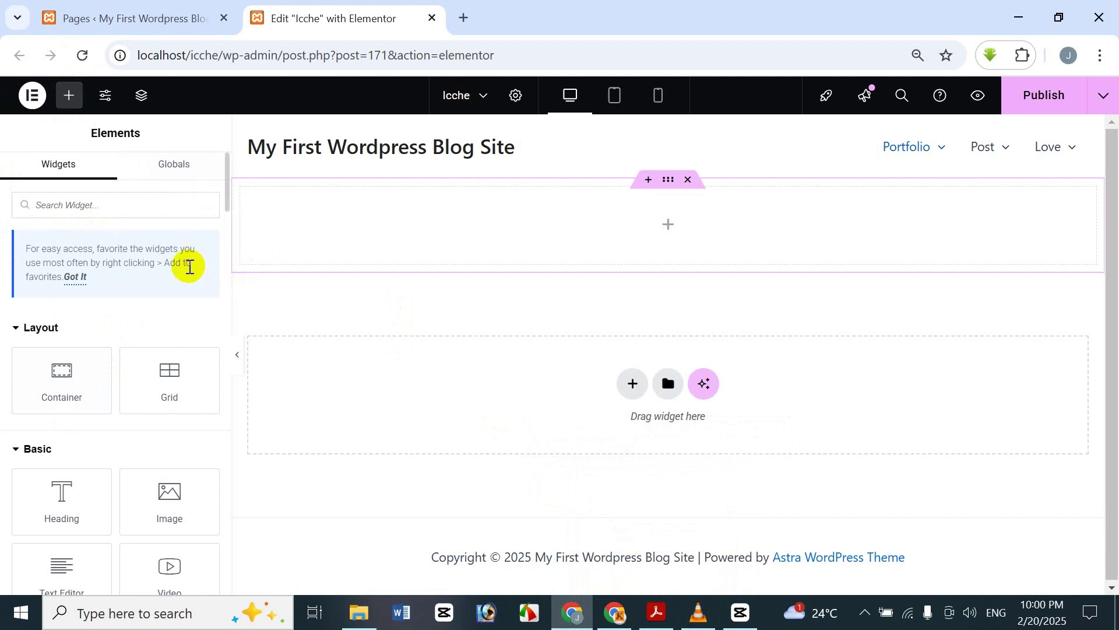
- Find the Animated Headline widget in the Pro section and drag it into the empty container
left_click(131, 212)
type("Anima")
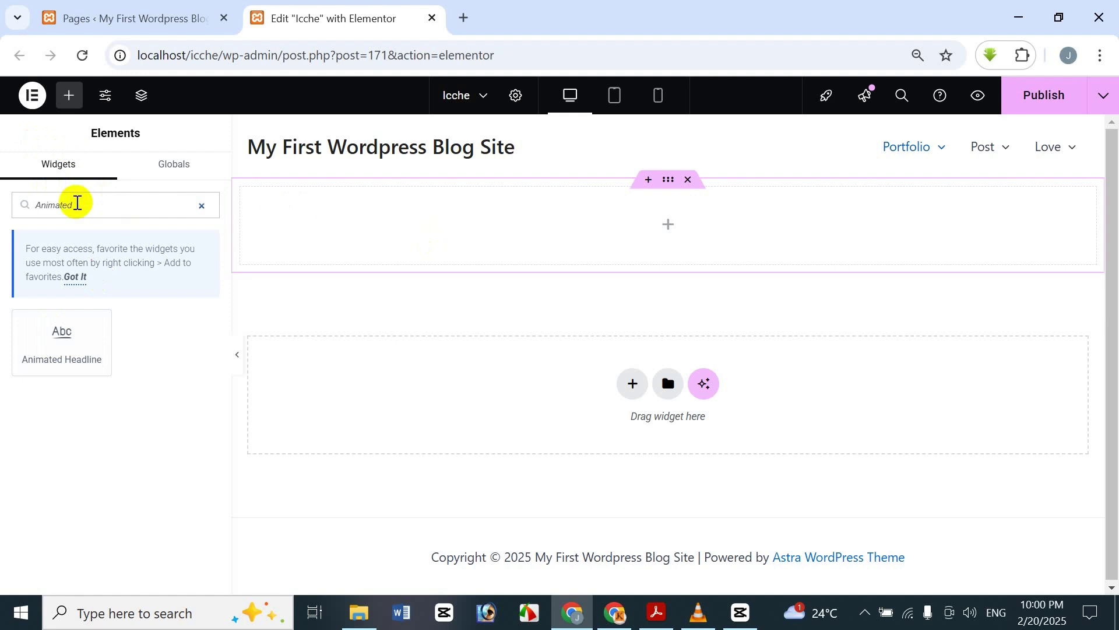
left_click_drag(102, 209, 5, 180)
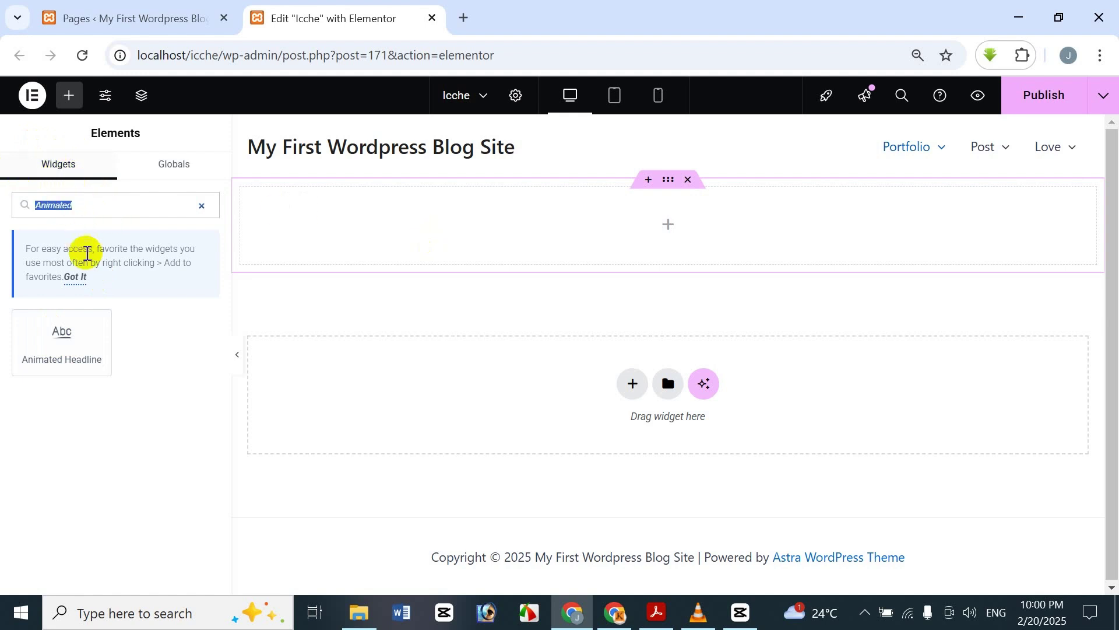
key("BackSpace")
scroll(93, 296, "down", 12)
scroll(93, 298, "up", 3)
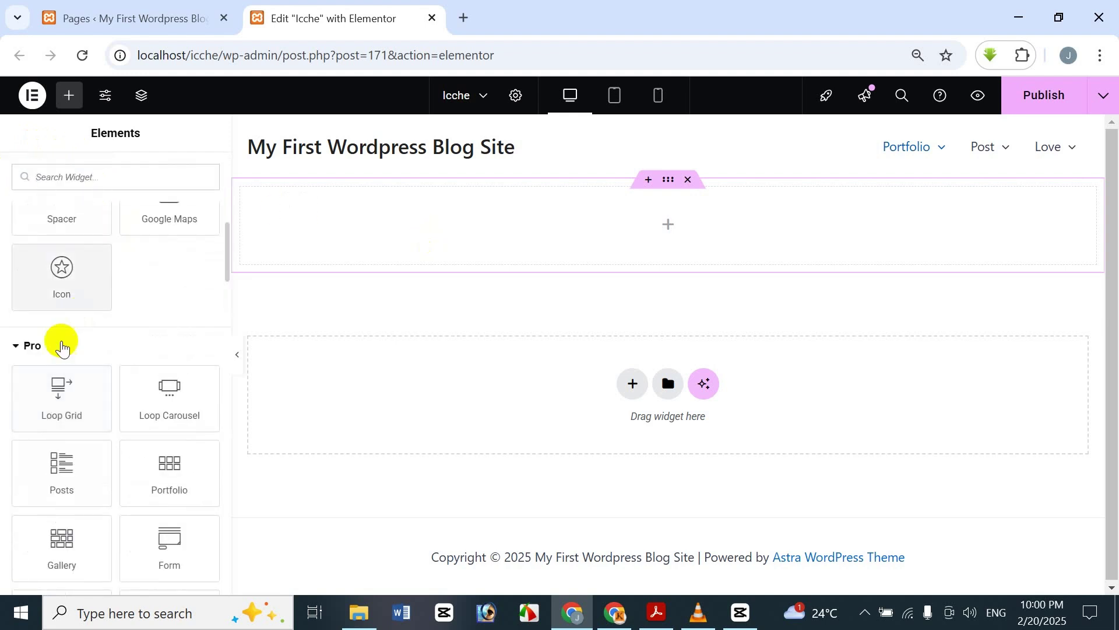
scroll(60, 343, "down", 2)
scroll(110, 513, "down", 3)
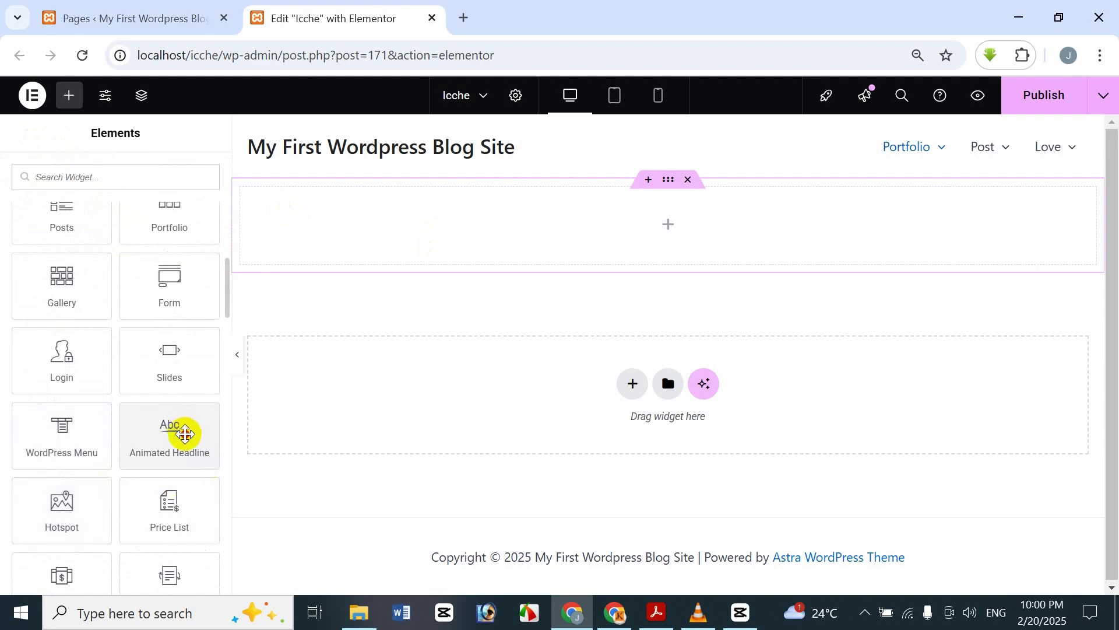
left_click_drag(185, 434, 633, 242)
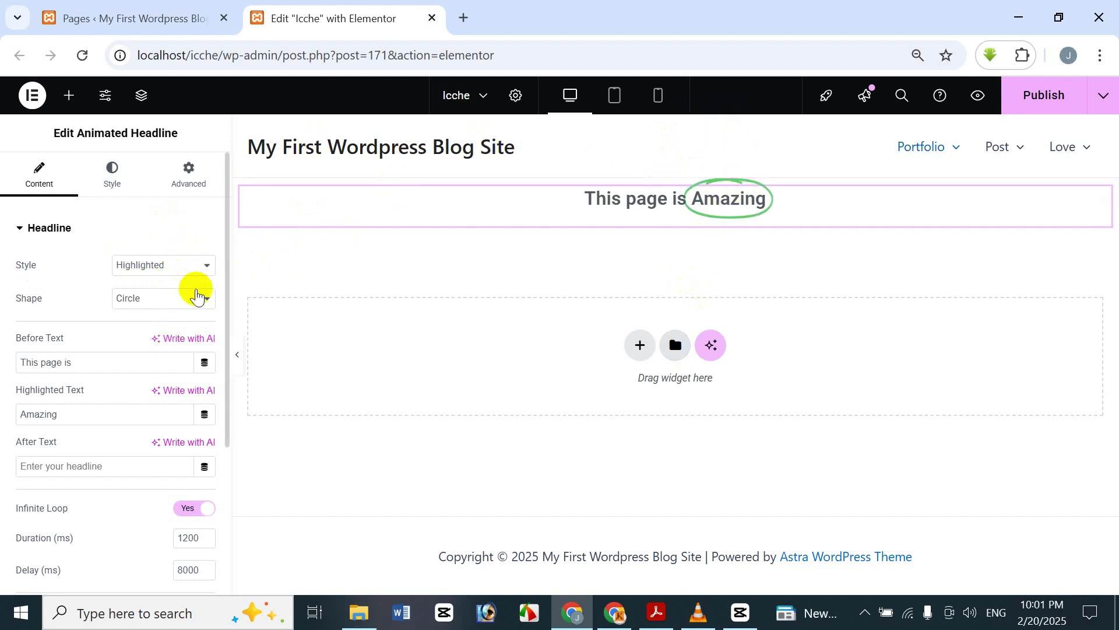
left_click(198, 296)
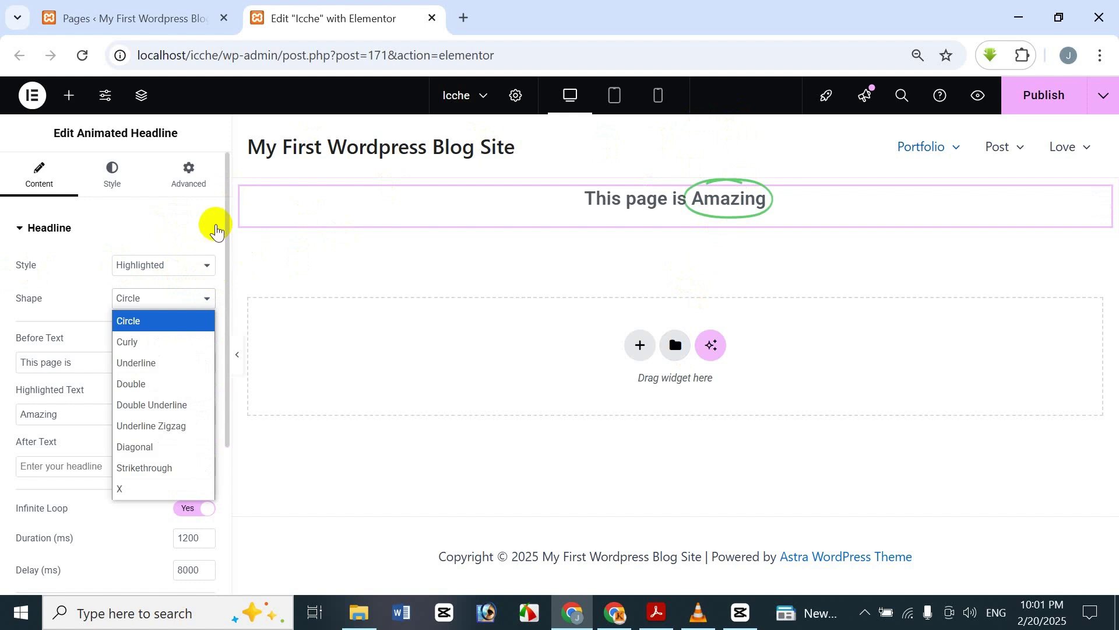
left_click(145, 349)
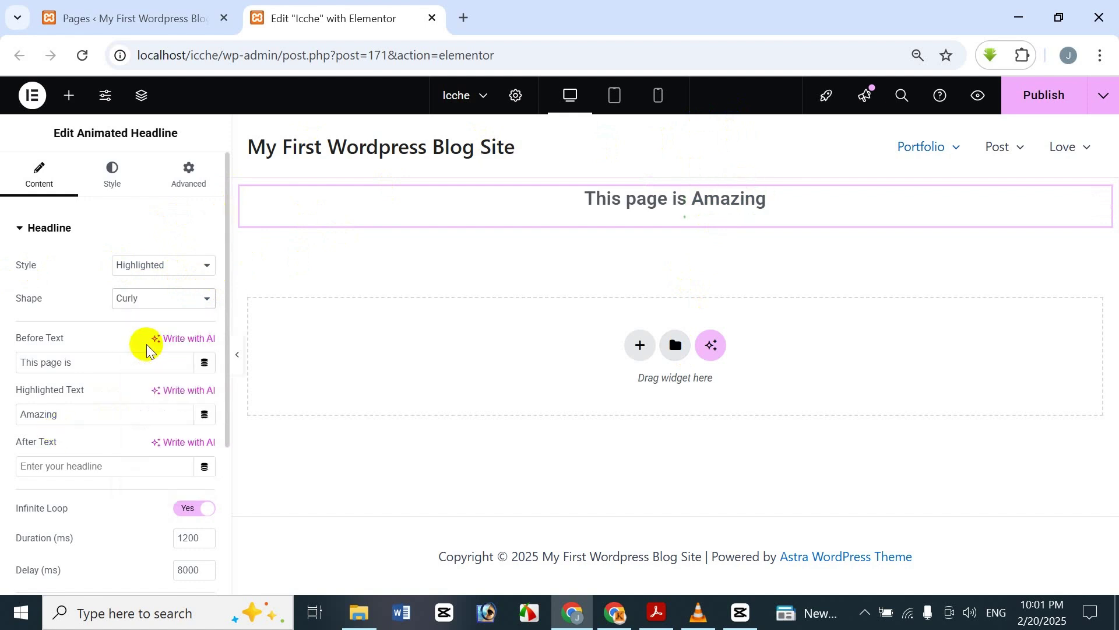
left_click(155, 312)
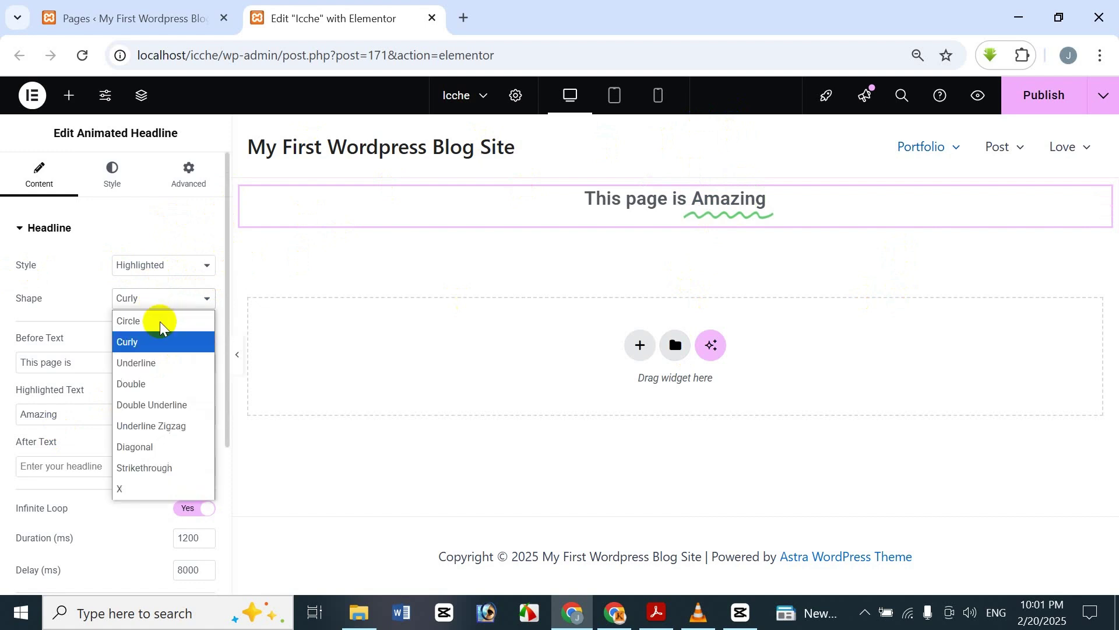
left_click(155, 362)
left_click(153, 297)
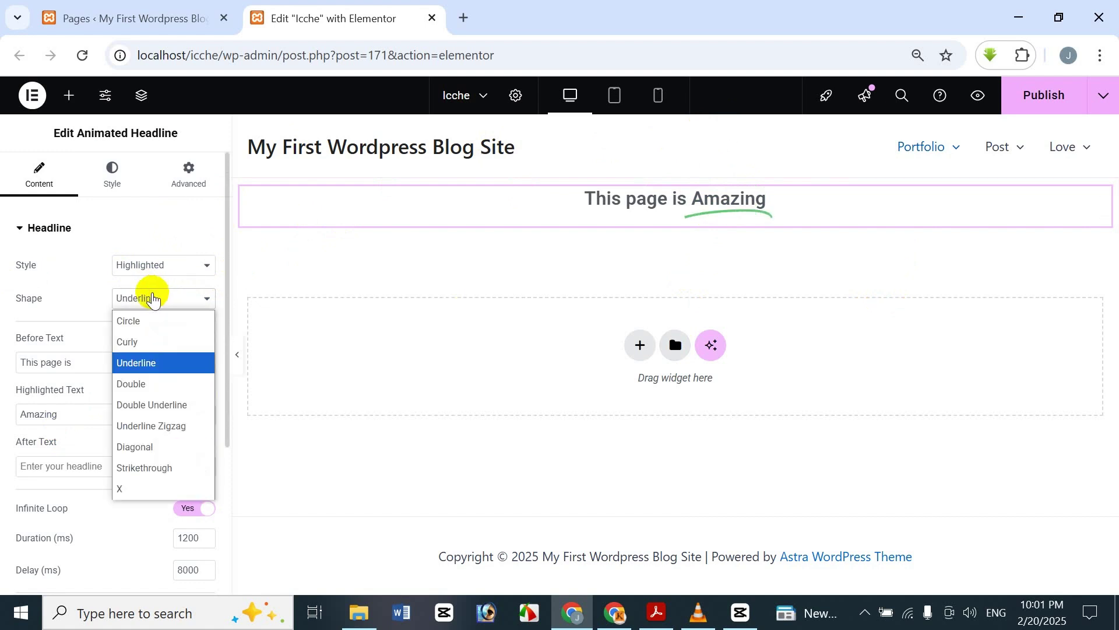
left_click(147, 365)
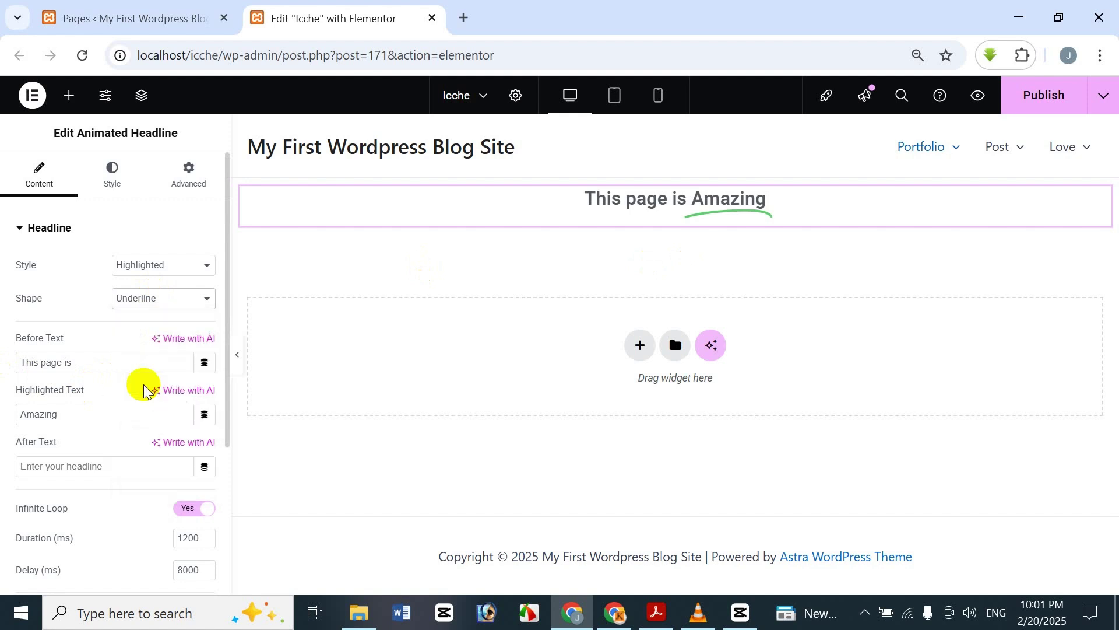
key("Down")
left_click(158, 303)
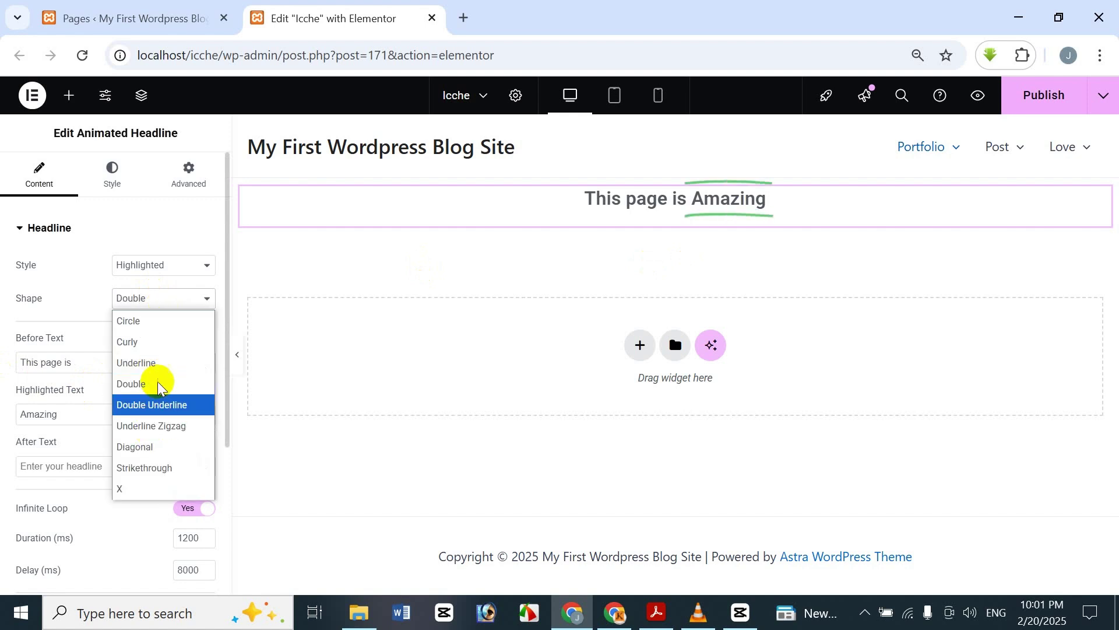
left_click(162, 411)
left_click(178, 302)
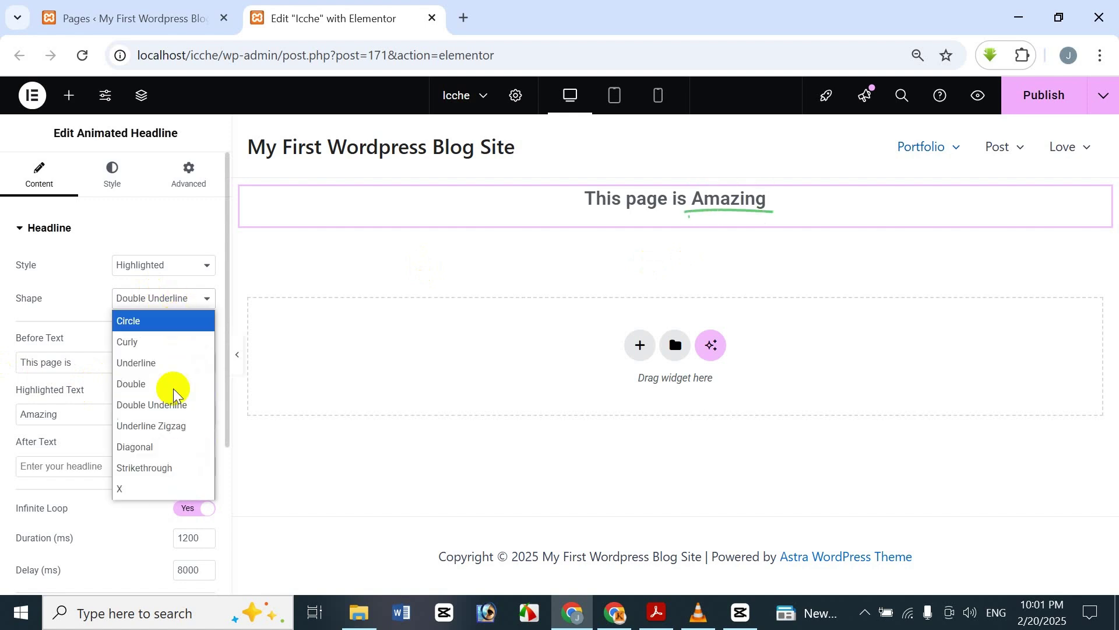
left_click(168, 434)
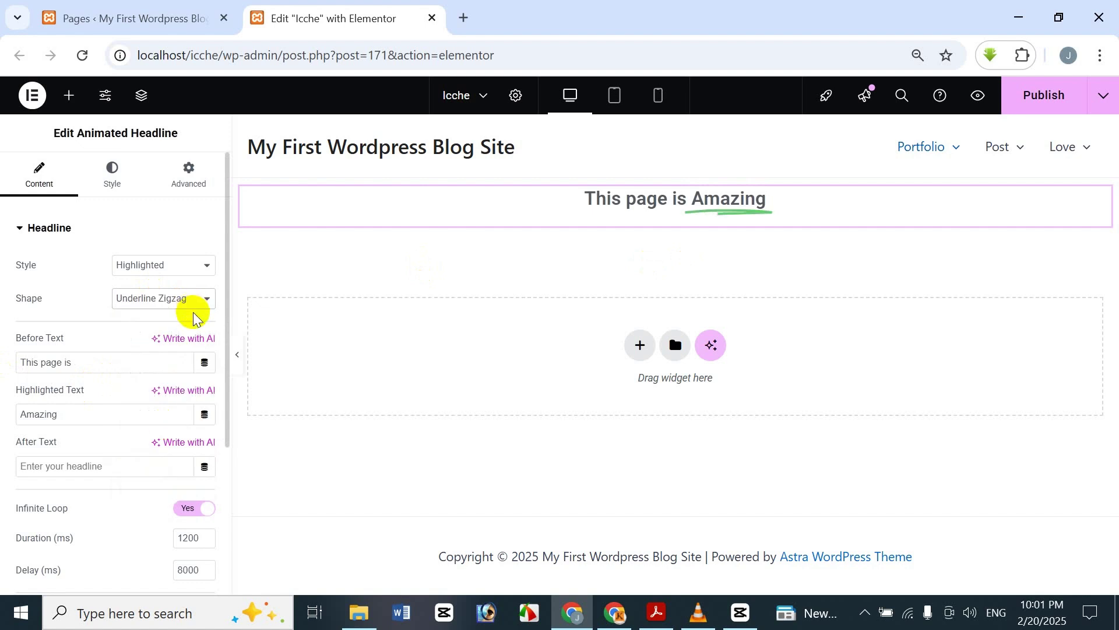
left_click(192, 312)
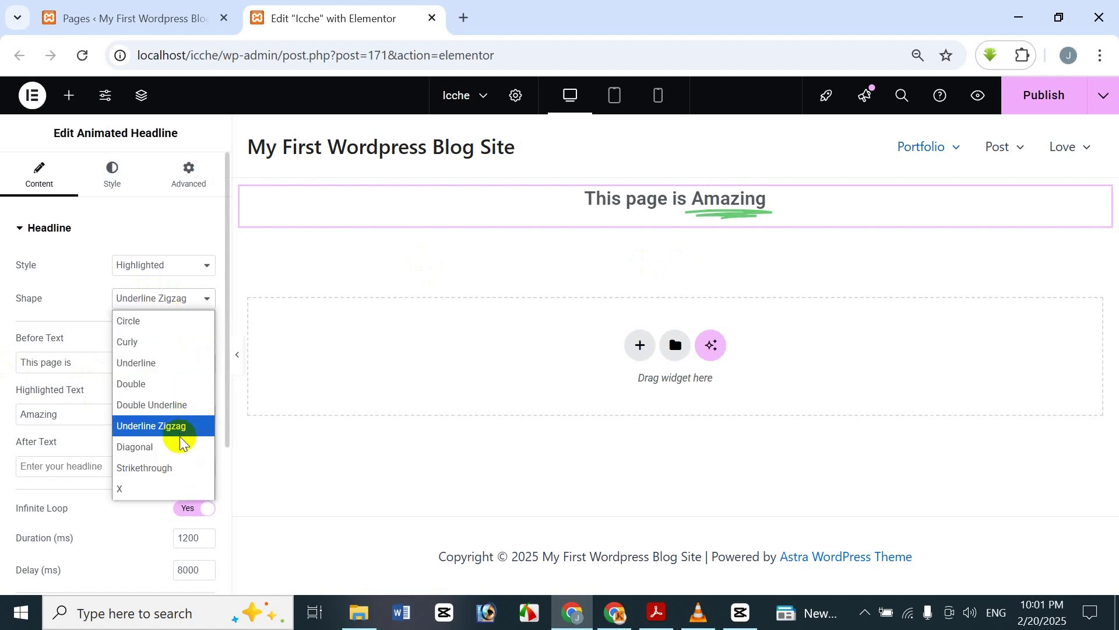
left_click(179, 448)
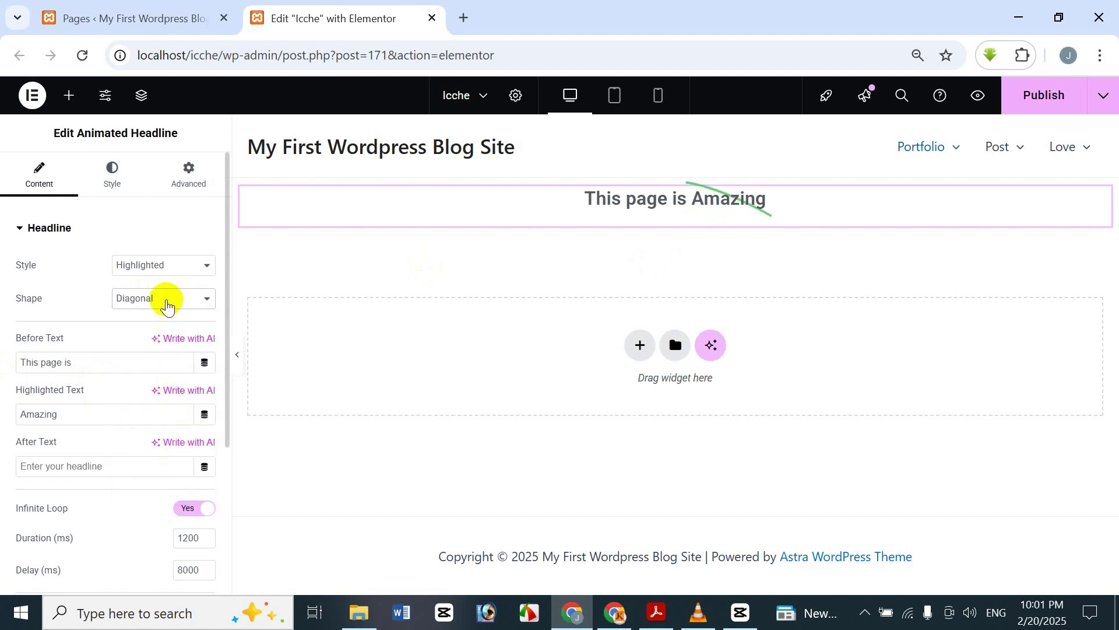
left_click(167, 303)
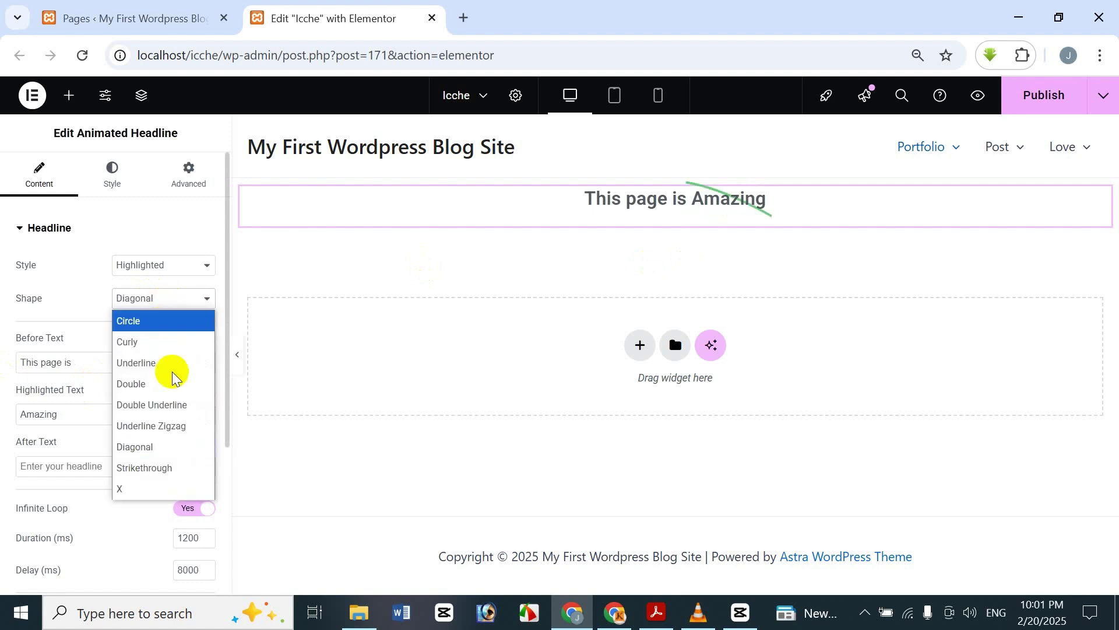
left_click(167, 468)
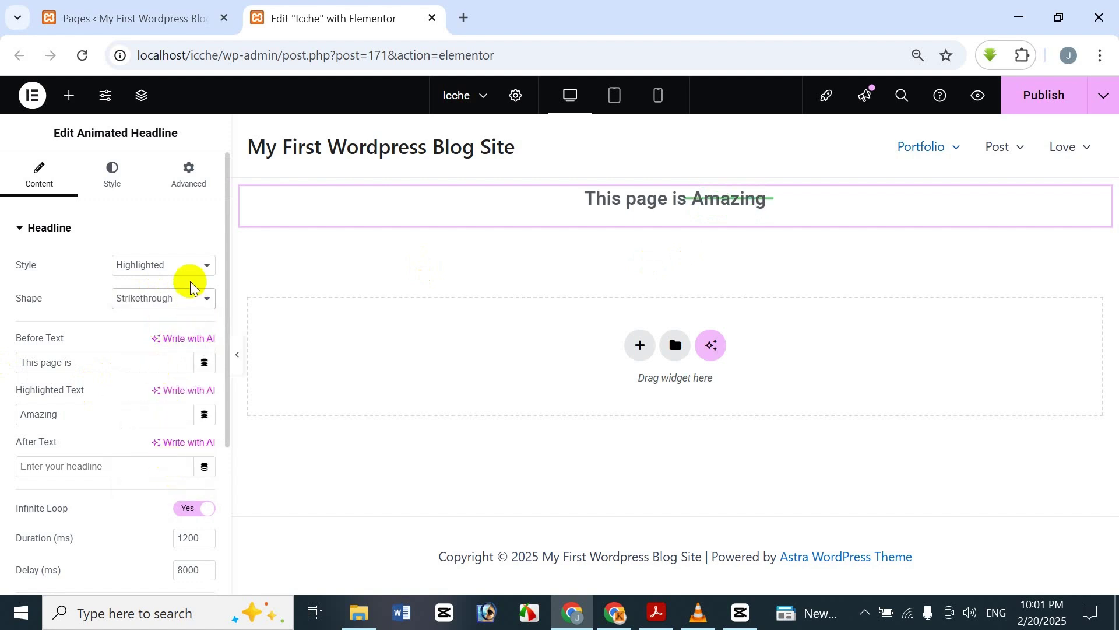
left_click(200, 306)
left_click(140, 489)
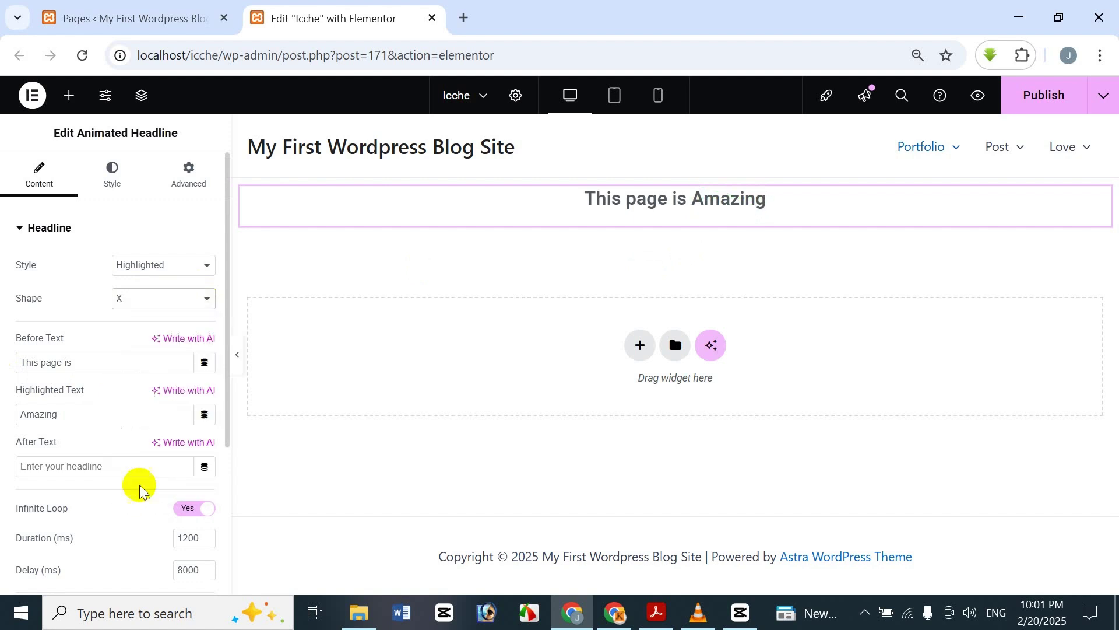
left_click(120, 298)
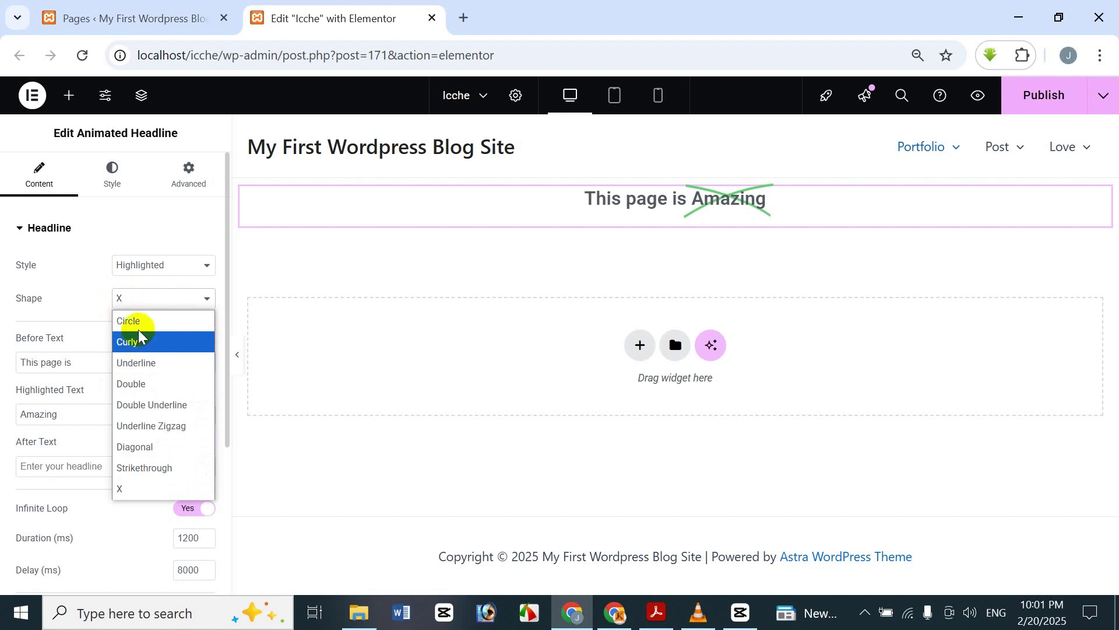
left_click(137, 320)
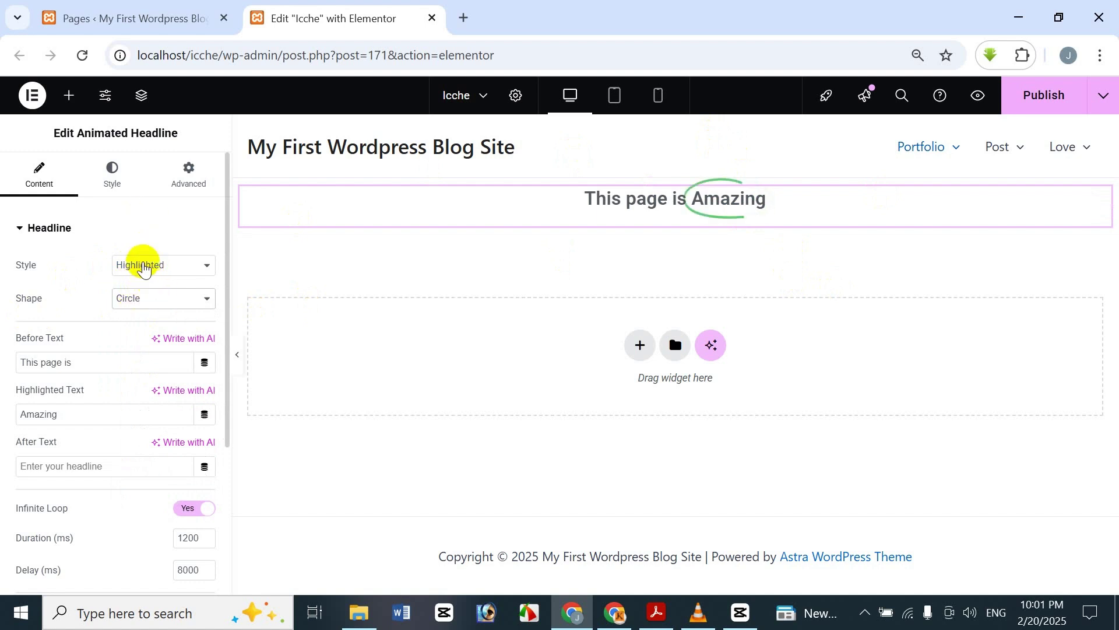
- Switch the headline to Rotating style and try the Clip, Flip and Swirl animations
left_click(143, 260)
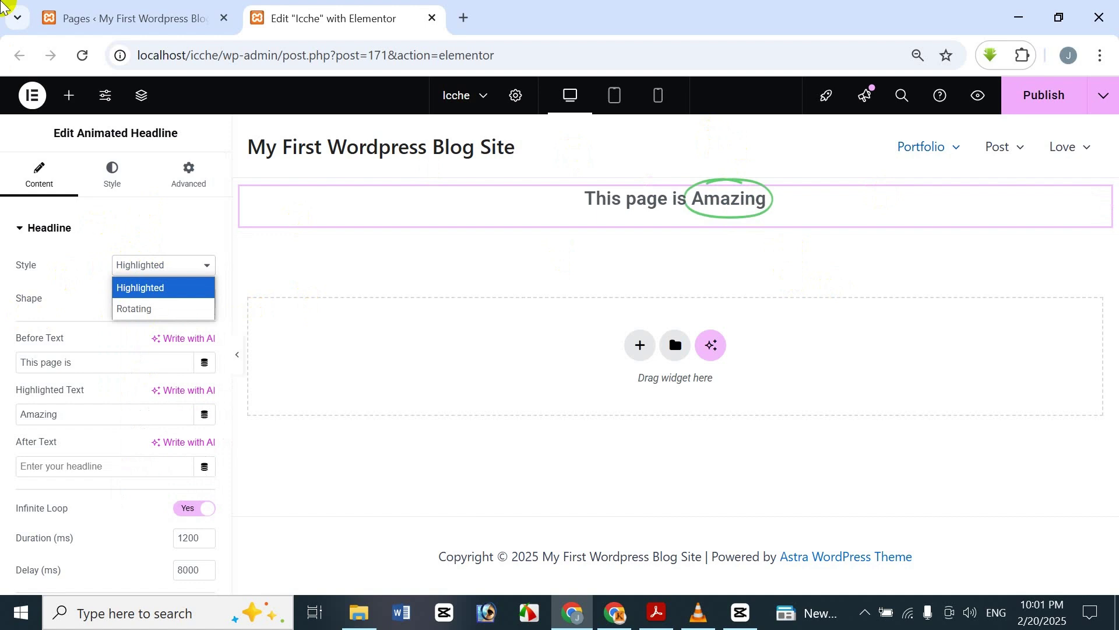
left_click(207, 306)
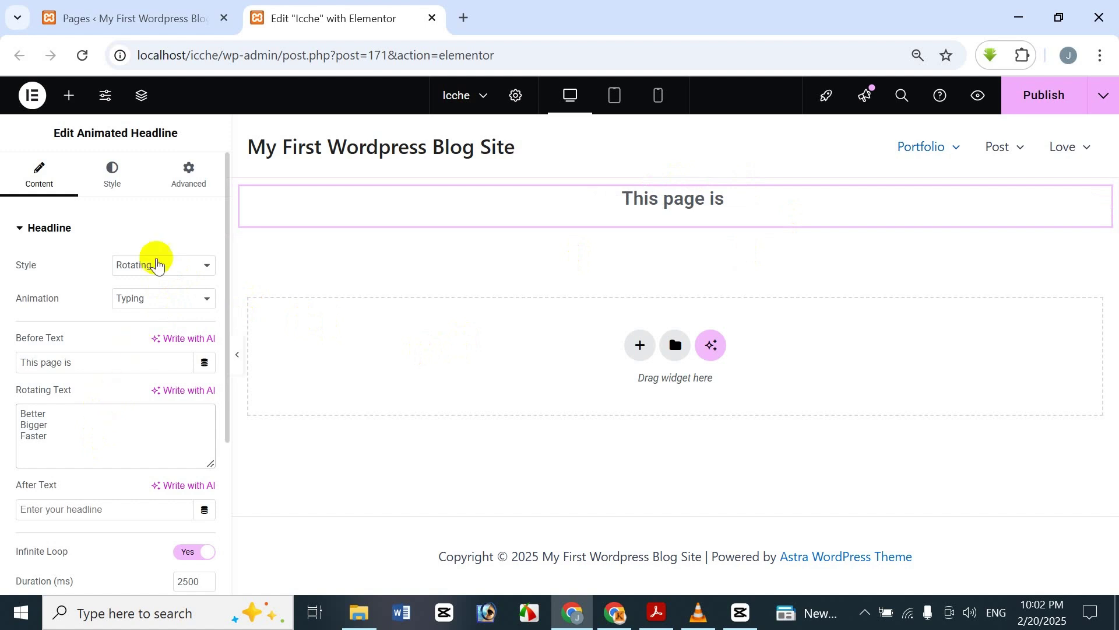
left_click(180, 307)
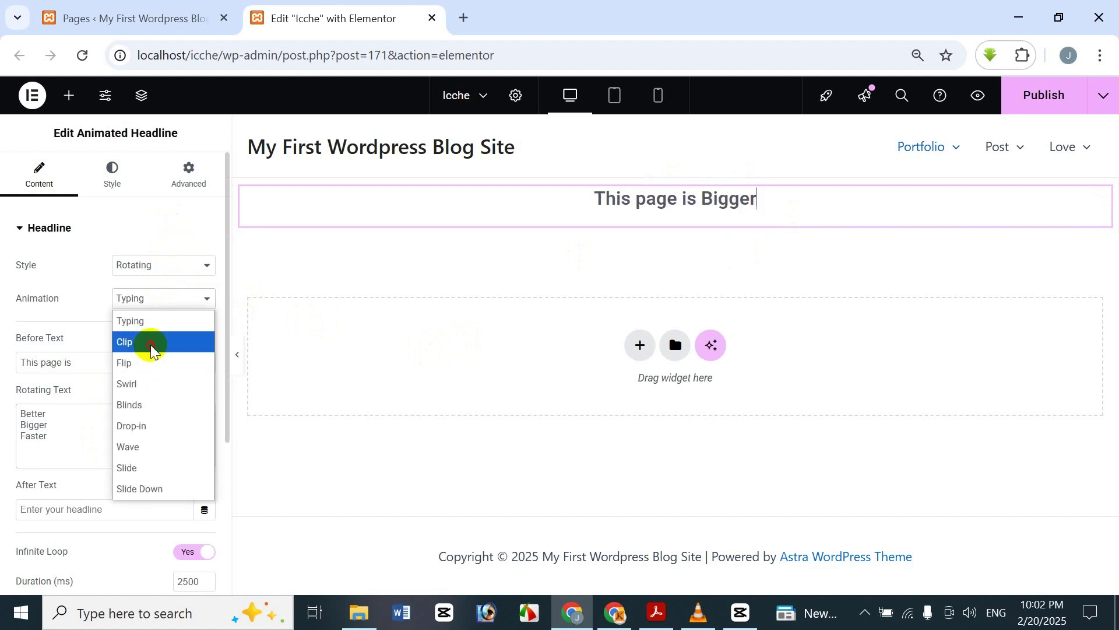
left_click(157, 341)
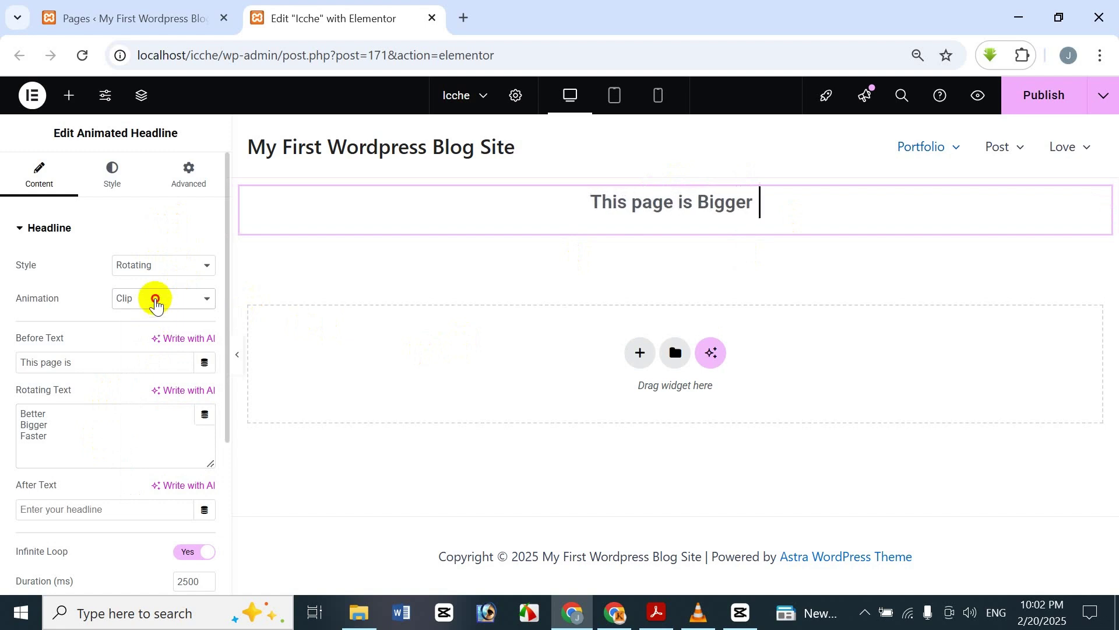
left_click(153, 298)
left_click(155, 364)
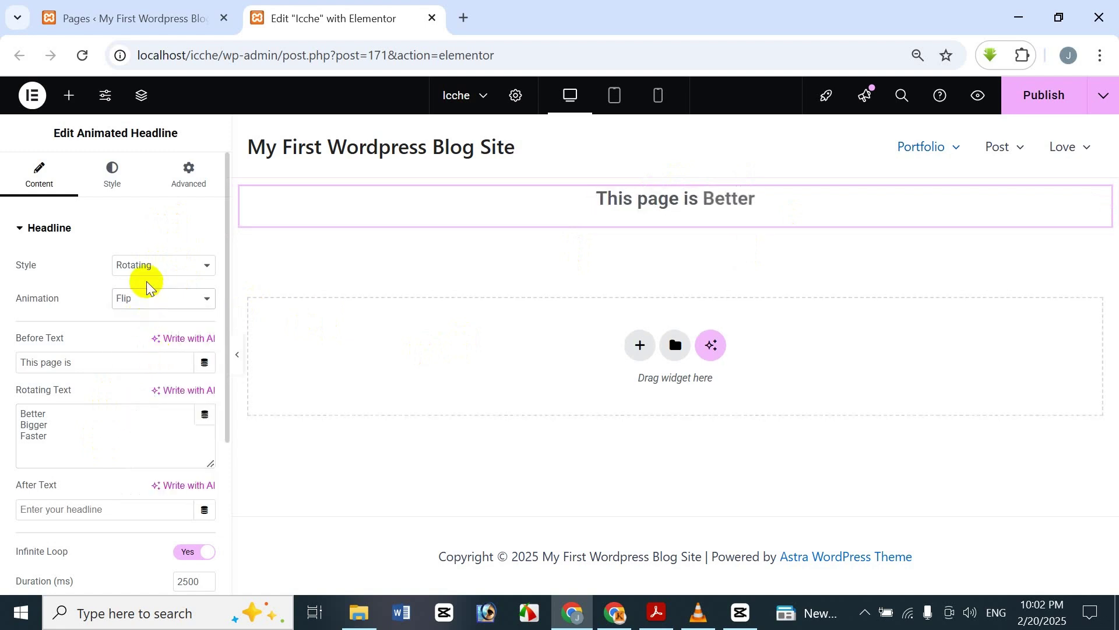
left_click(151, 300)
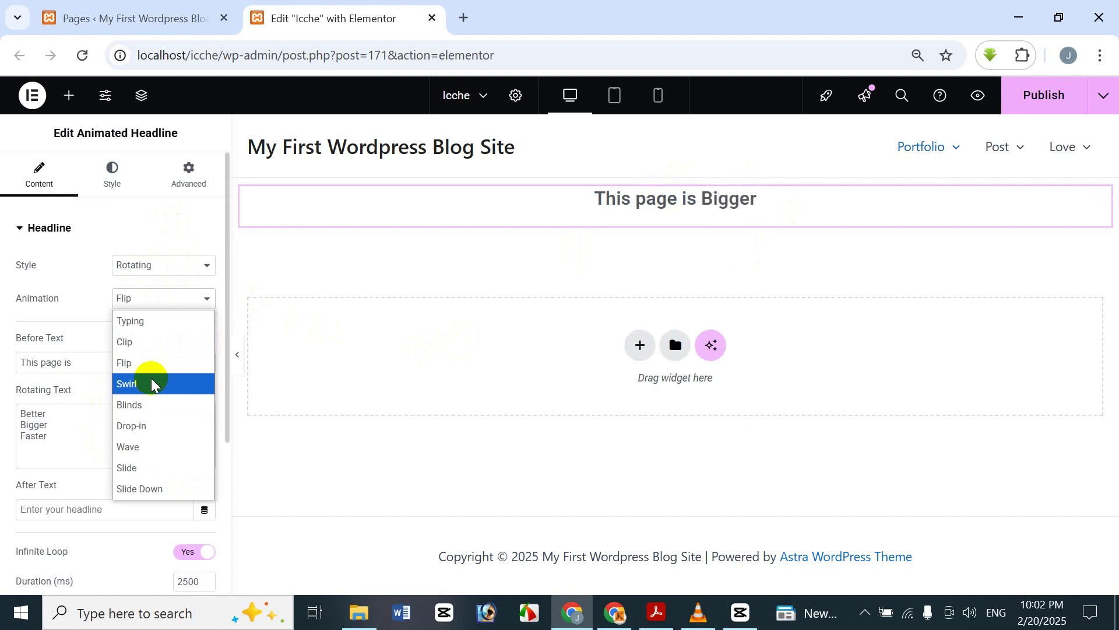
left_click(152, 383)
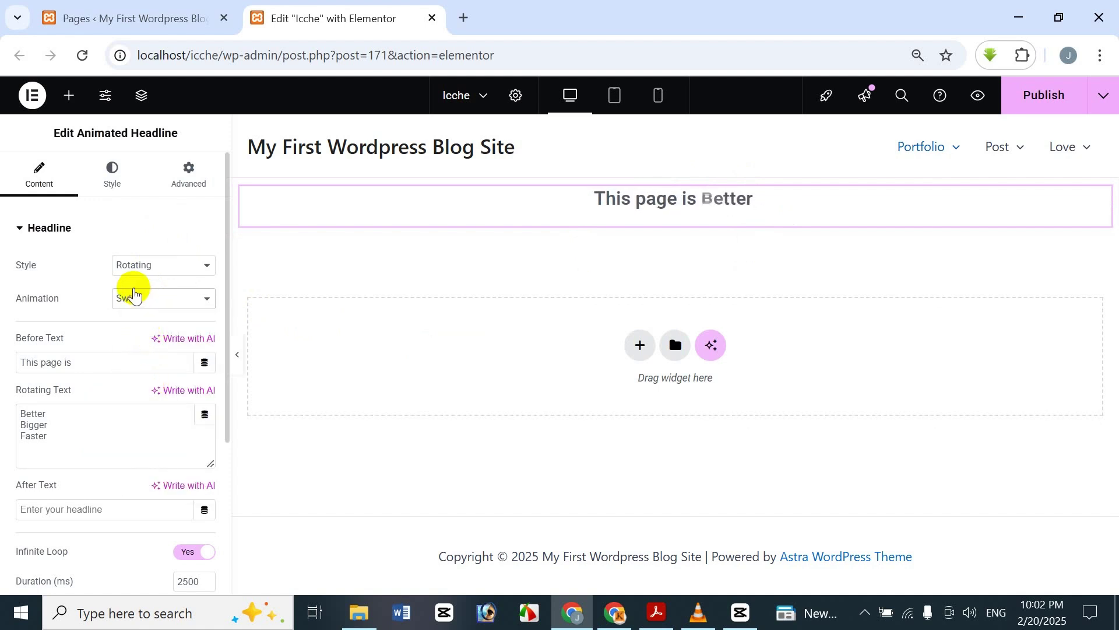
- Return the headline to Highlighted style so the circle surrounds 'Amazing' again
left_click(136, 297)
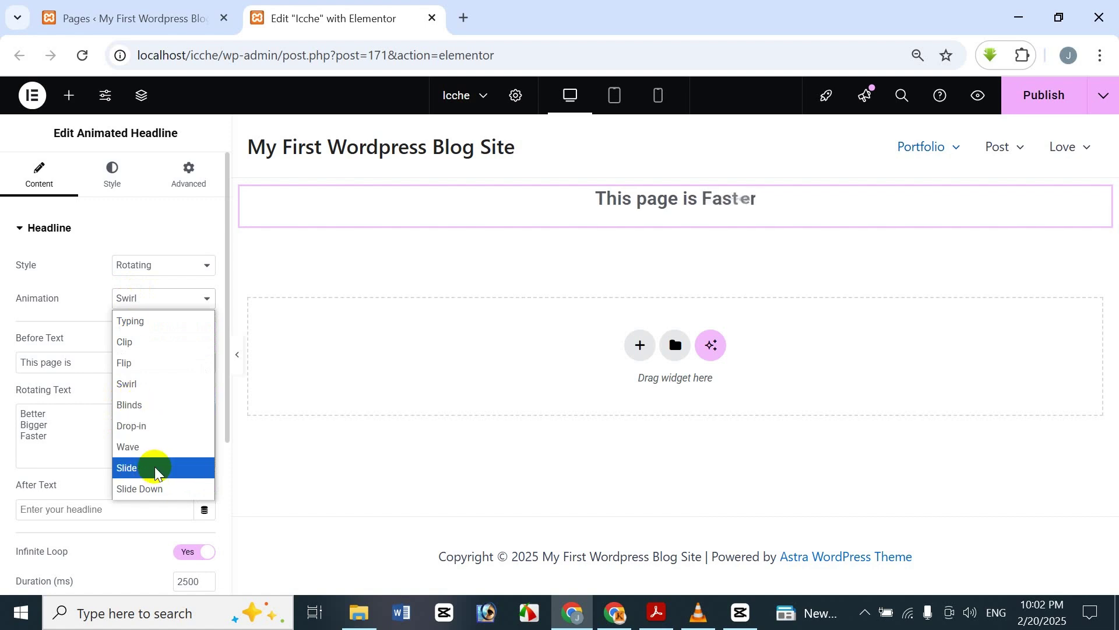
left_click(211, 270)
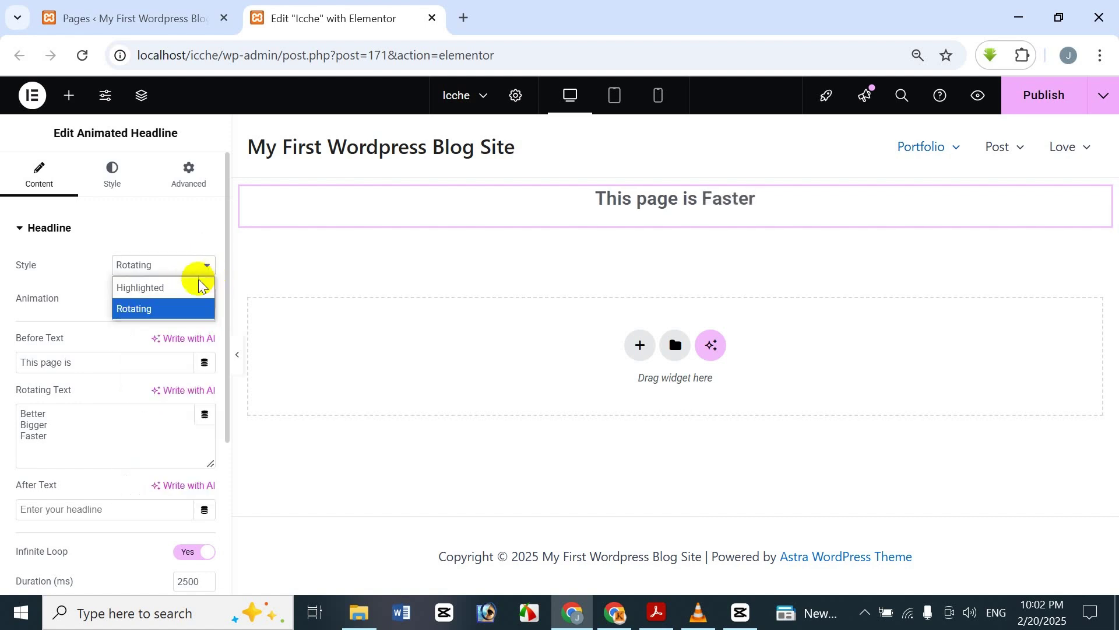
left_click(198, 287)
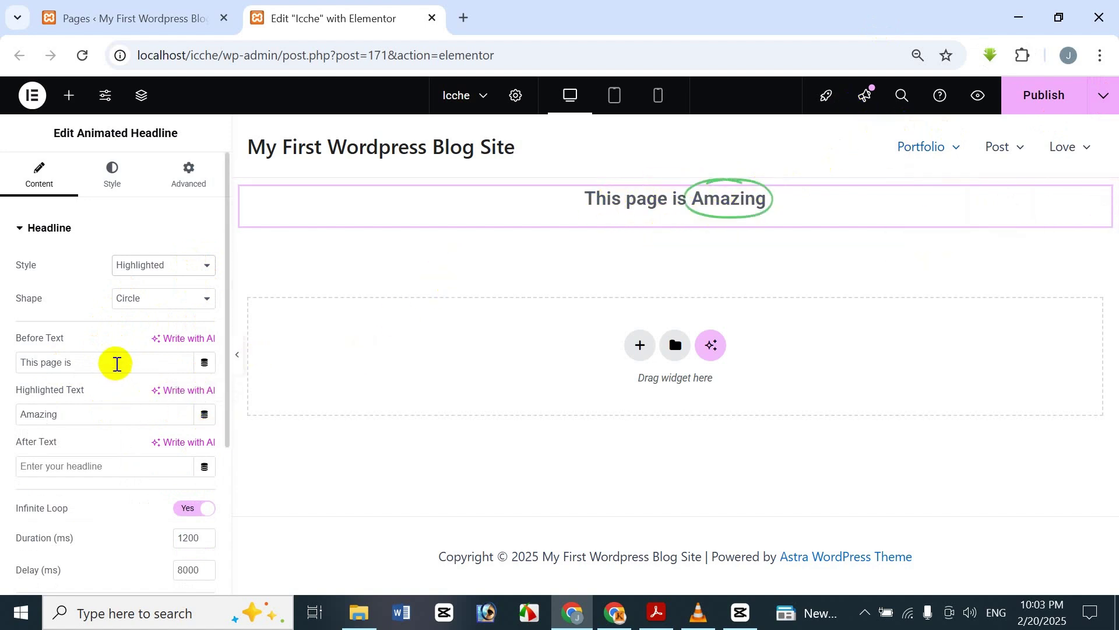
- Enter the person's title and first name as Before Text, surname as Highlighted Text, and 'Icche' after
left_click_drag(113, 362, 8, 413)
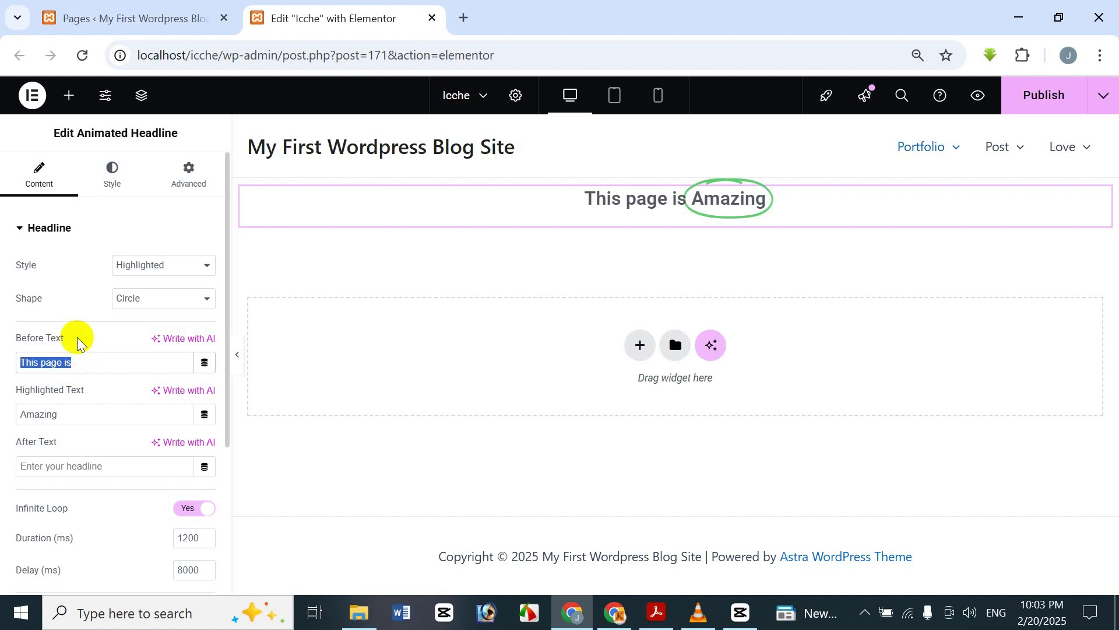
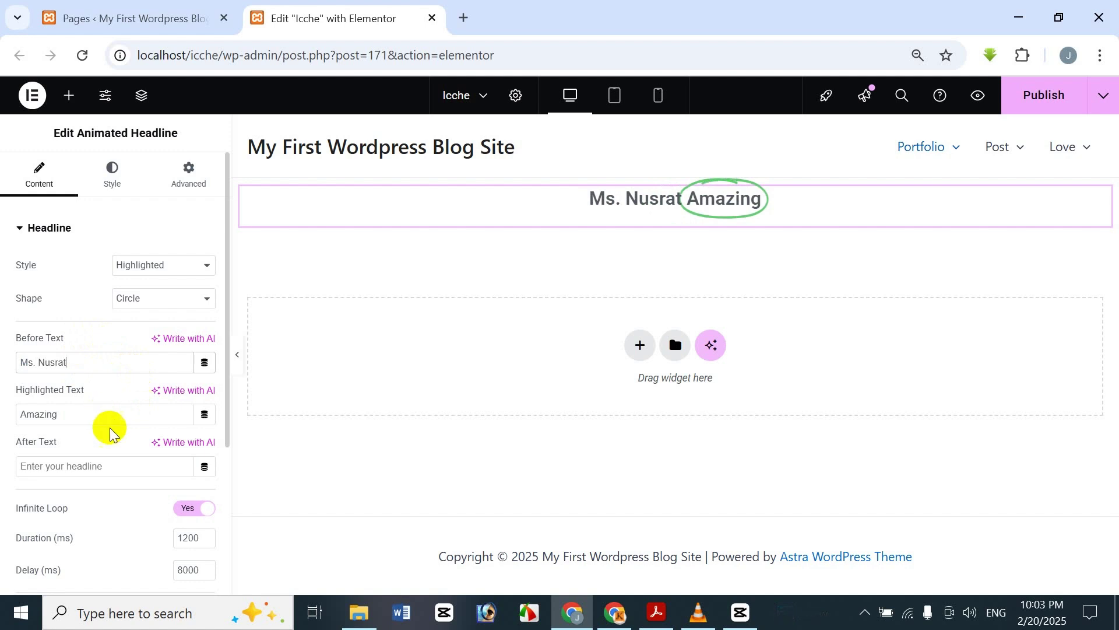
mouse_move(726, 207)
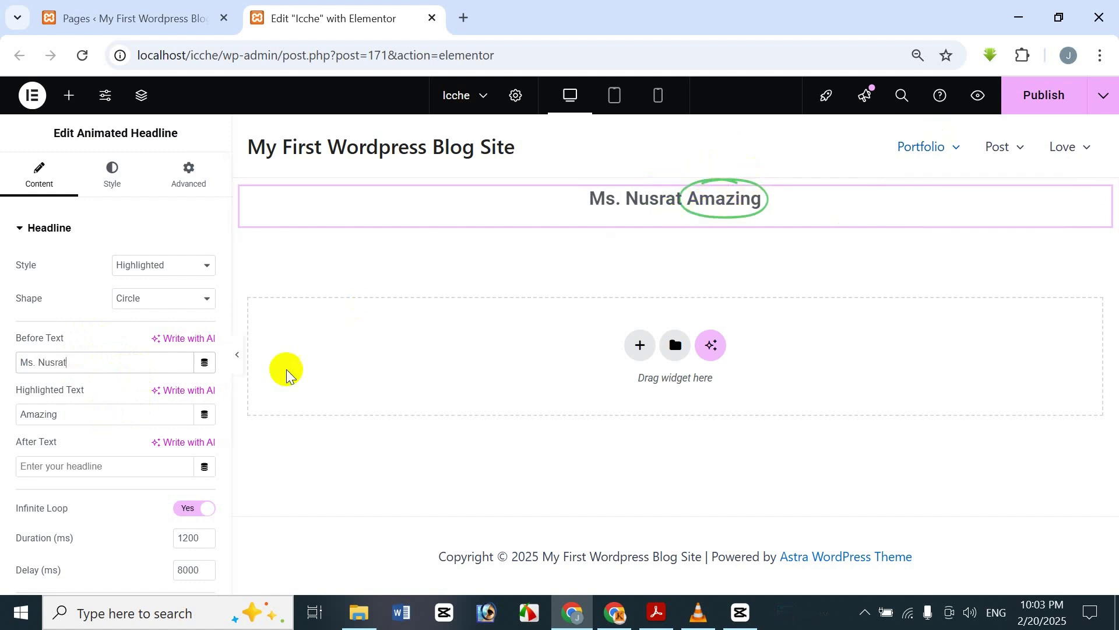
left_click(28, 415)
double_click(28, 415)
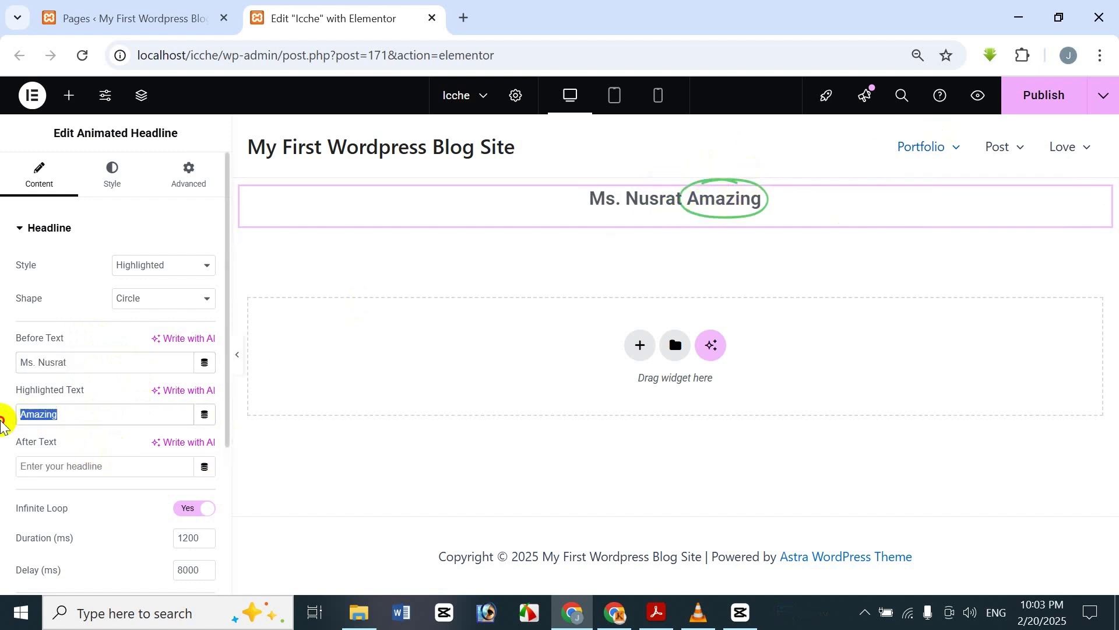
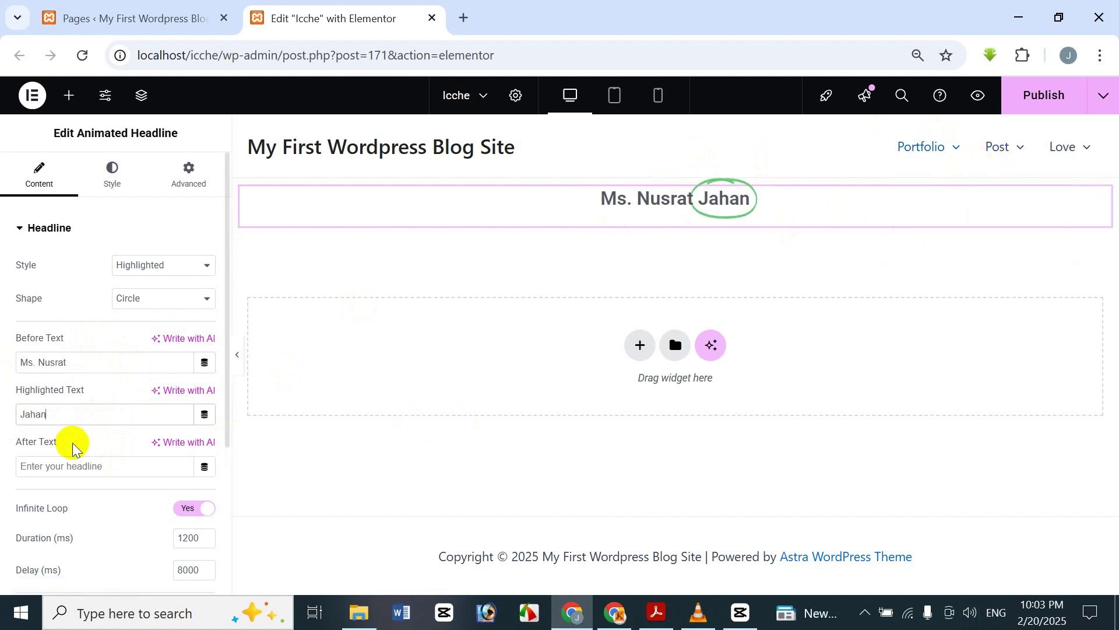
left_click(92, 464)
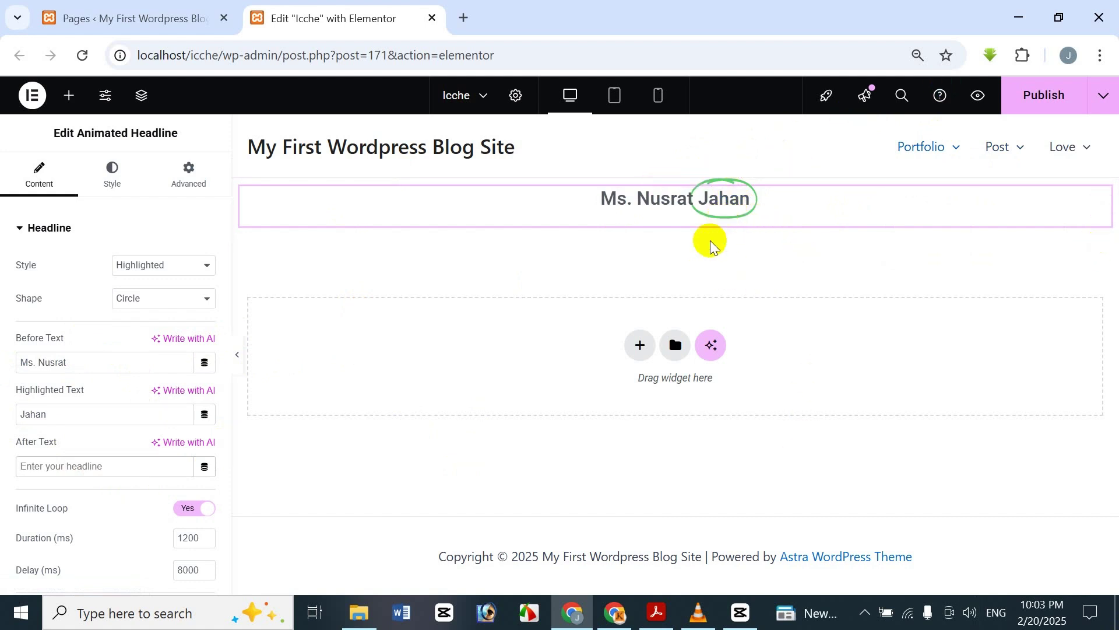
type("Icche")
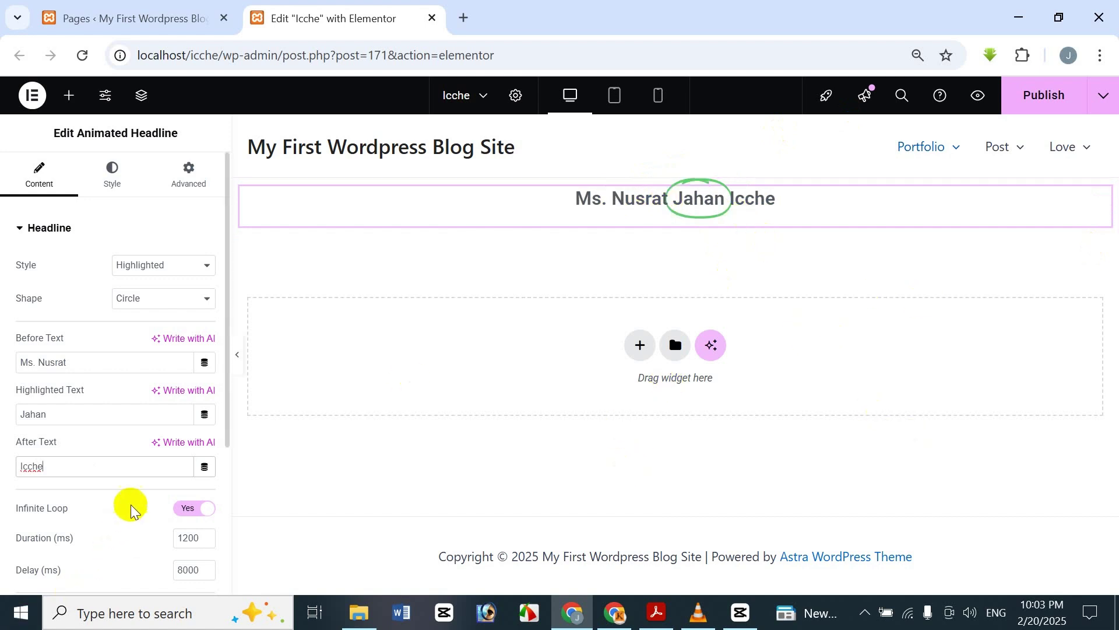
scroll(142, 429, "down", 1)
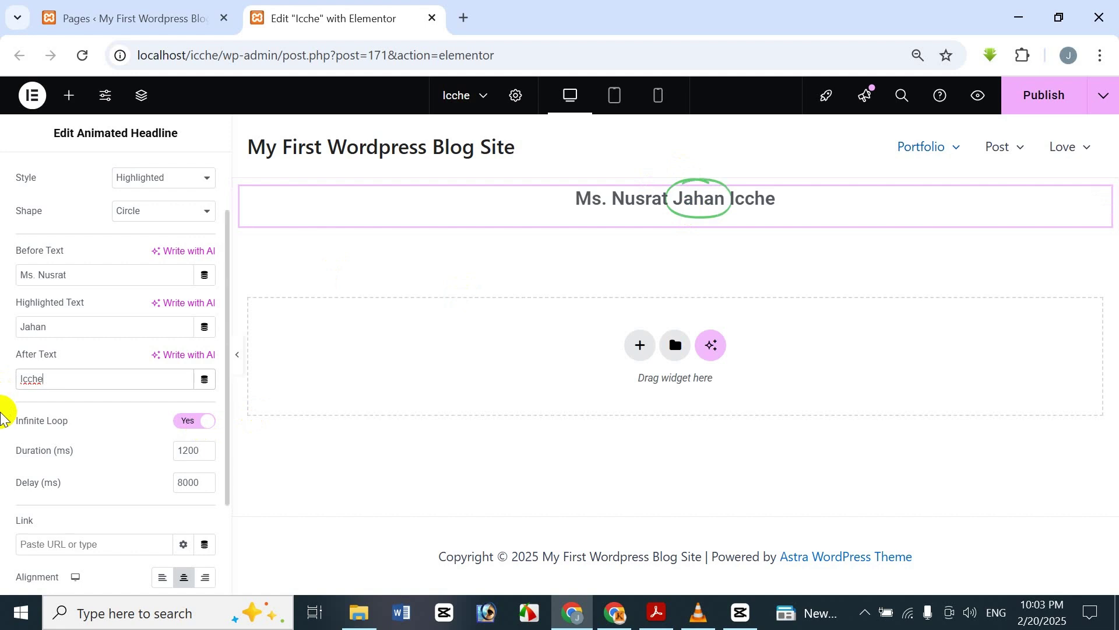
left_click(208, 422)
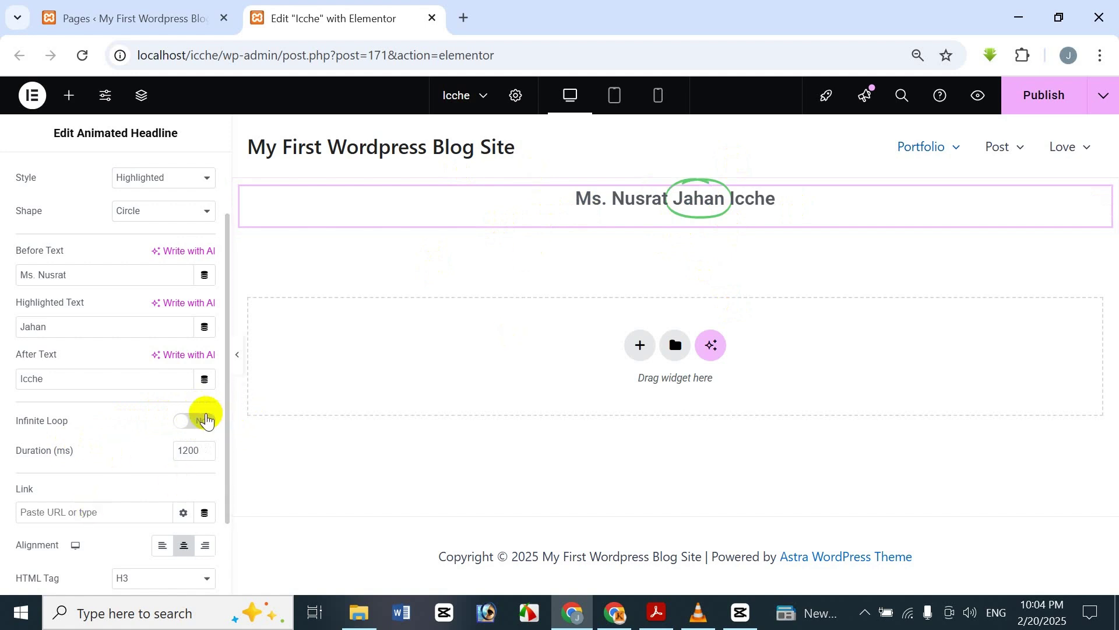
left_click(187, 426)
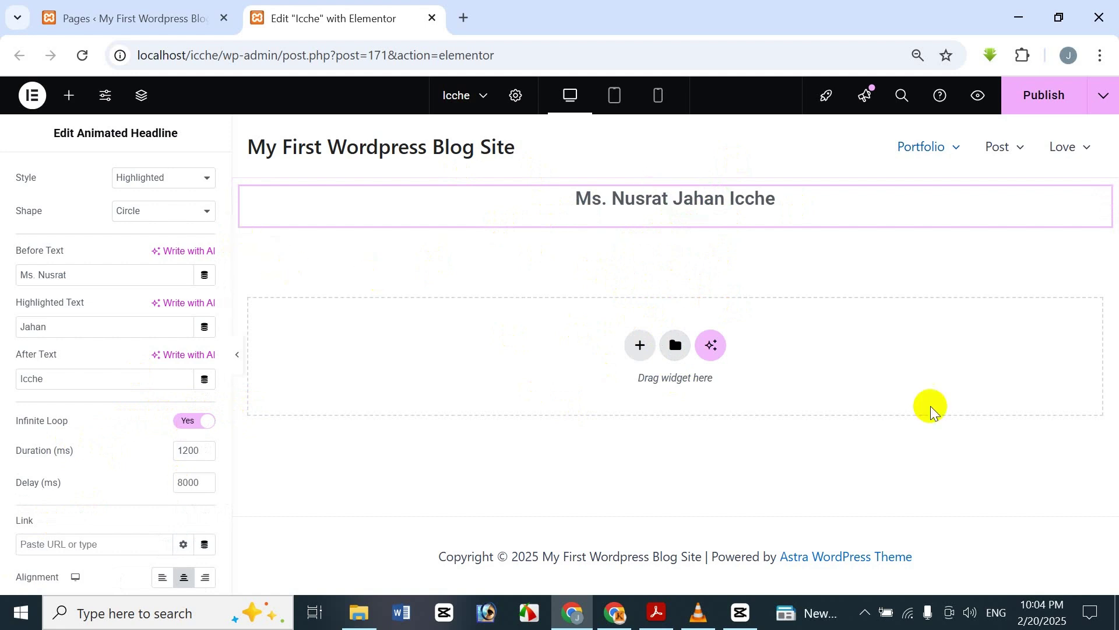
- Try Duration values of 1000, 500 and 5000 ms, settling the circle animation at 500 ms
left_click(205, 447)
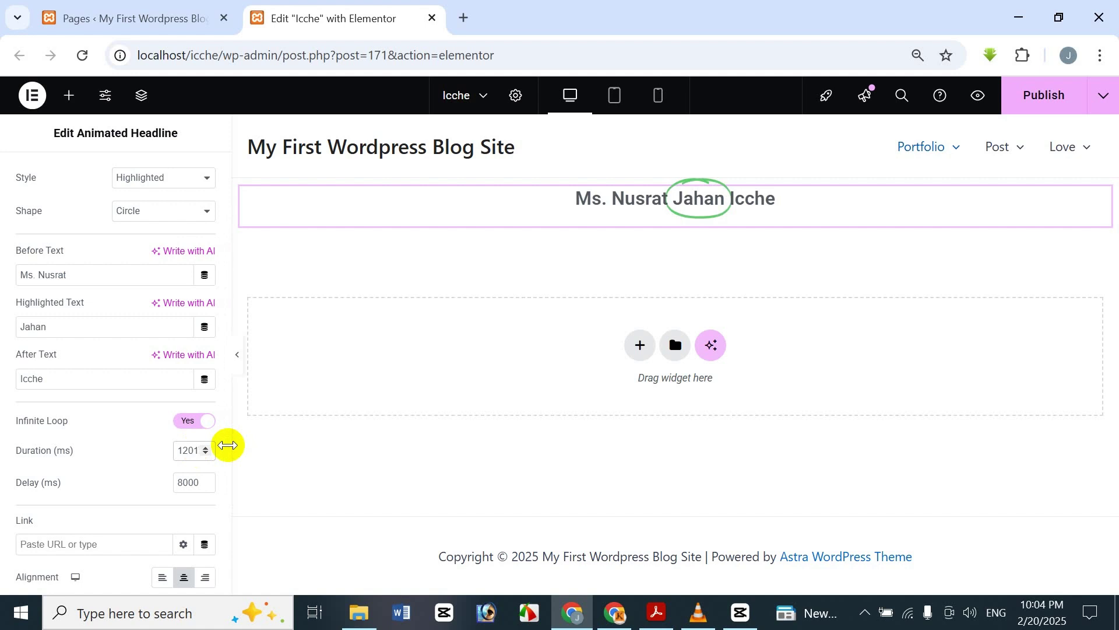
key("ctrl+a")
key("Right")
key("BackSpace")
type("0")
key("BackSpace")
key("BackSpace")
key("BackSpace")
key("BackSpace")
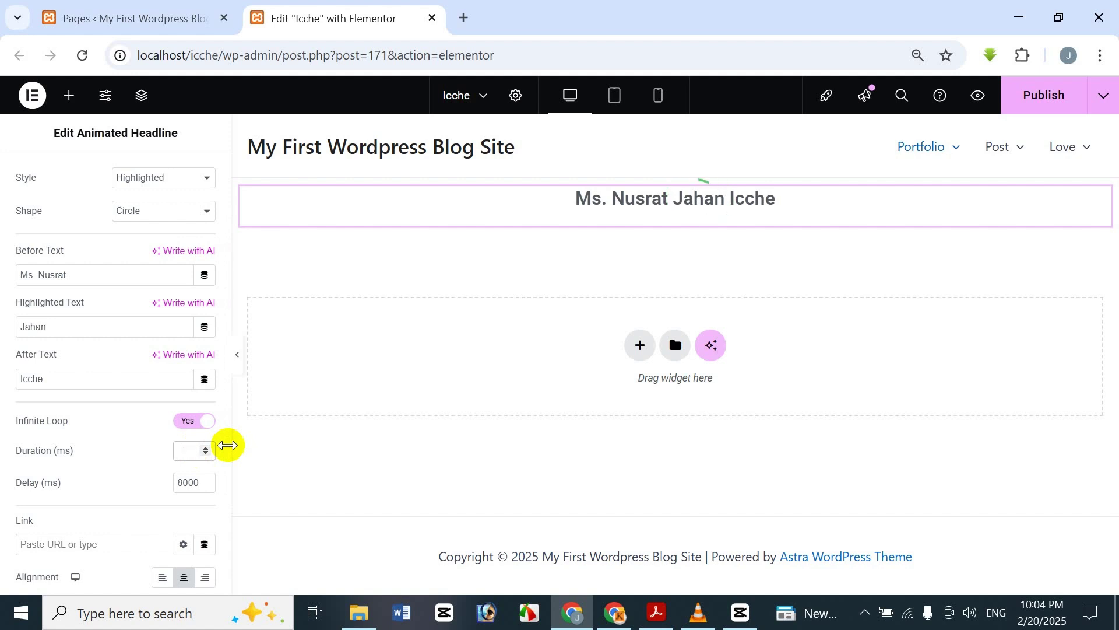
type("1000")
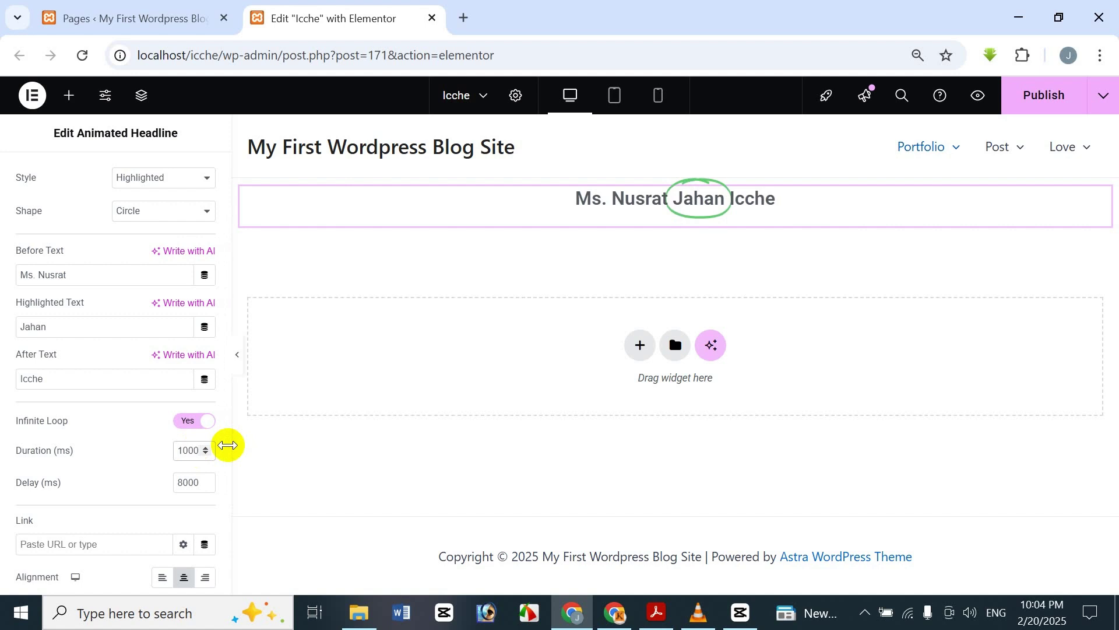
key("BackSpace")
key("BackSpace")
type("500")
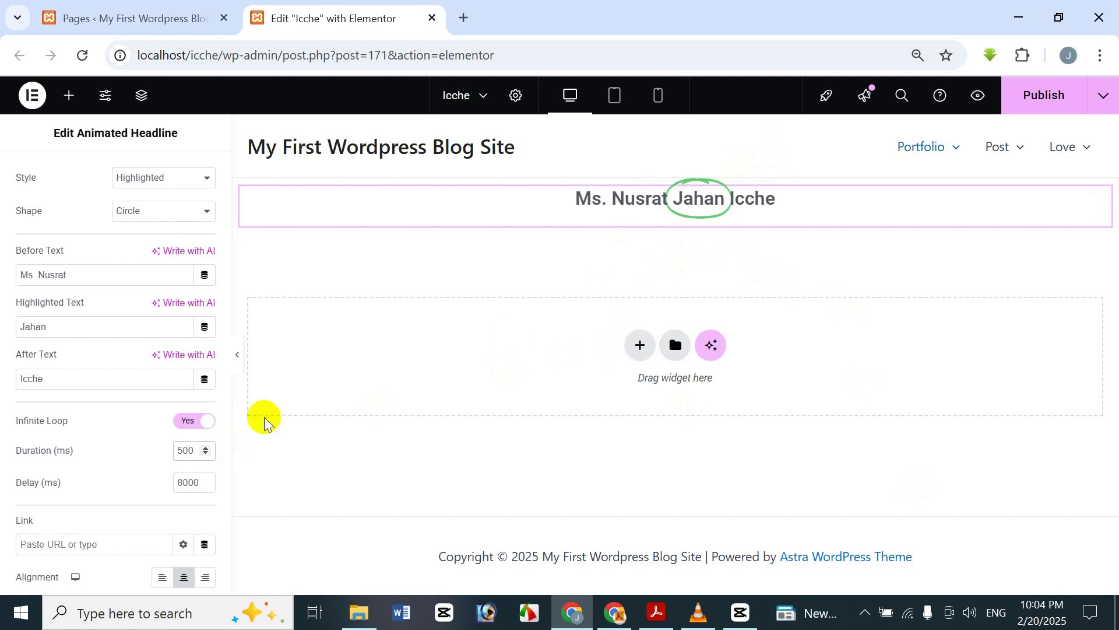
key("BackSpace")
key("BackSpace")
key("BackSpace")
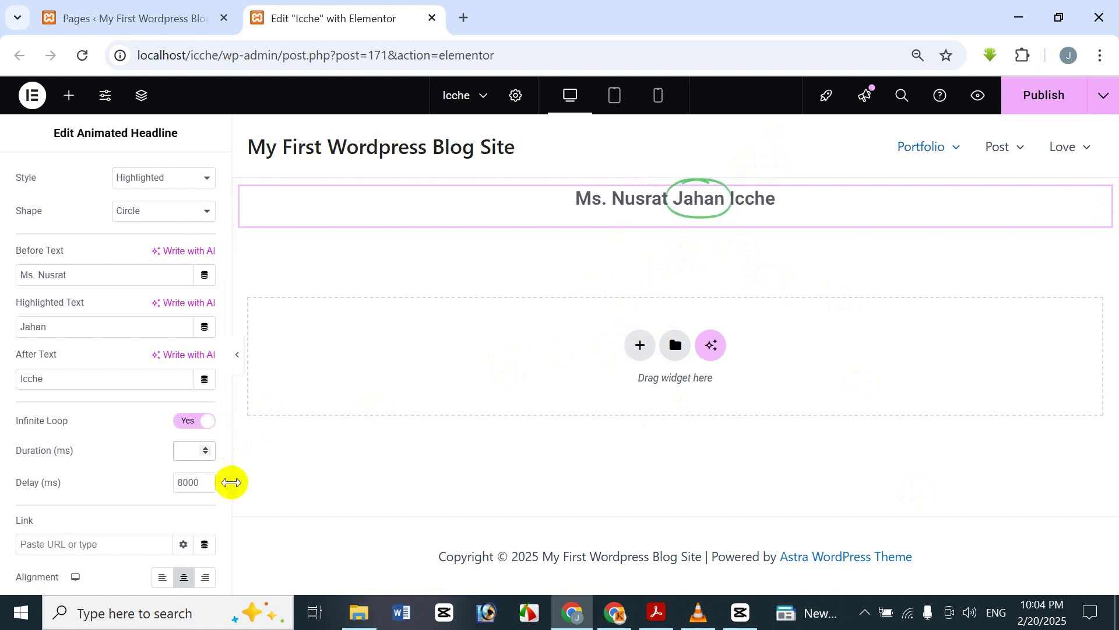
type("5000")
key("BackSpace")
key("BackSpace")
key("BackSpace")
type("00")
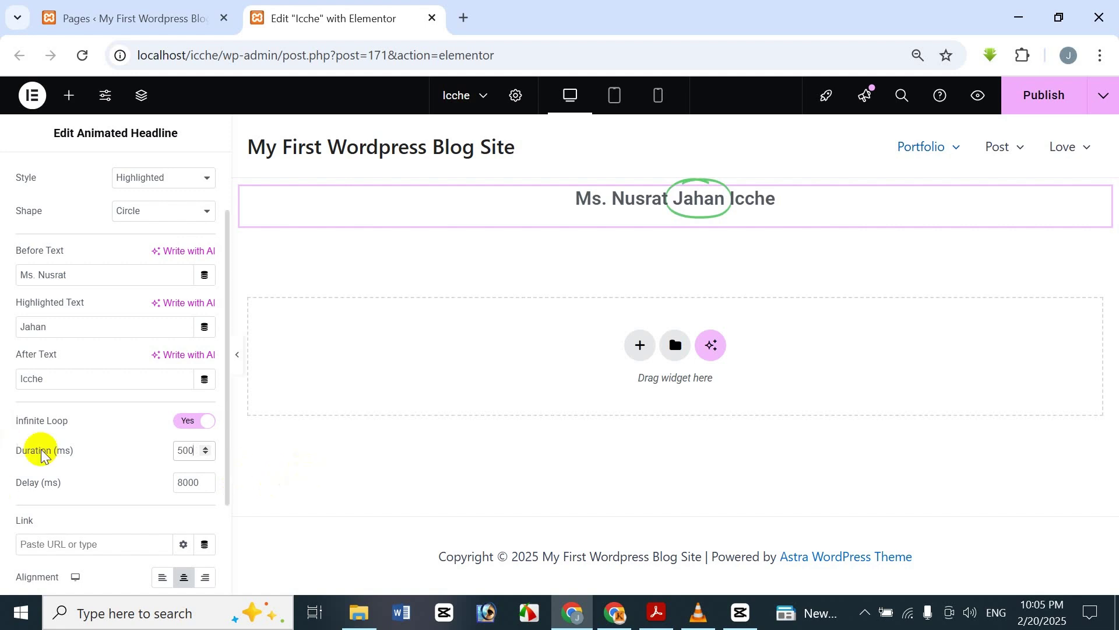
- Set the animation Delay to 3000 ms after trying 2000 and 8000
left_click_drag(200, 482, 194, 483)
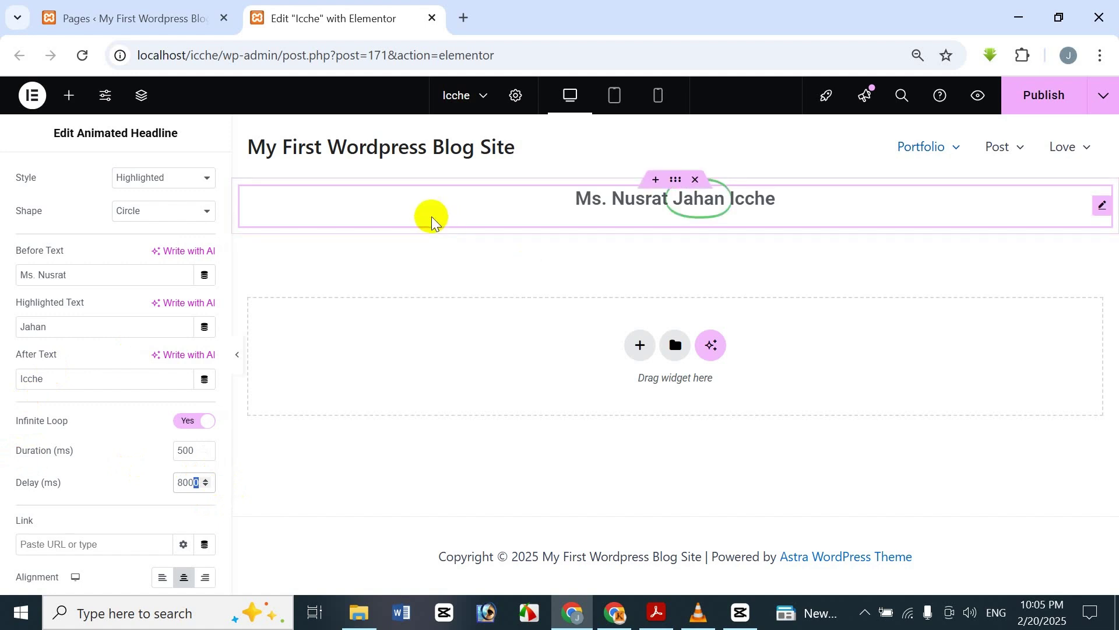
key("BackSpace")
key("BackSpace")
key("BackSpace")
key("BackSpace")
type("2000")
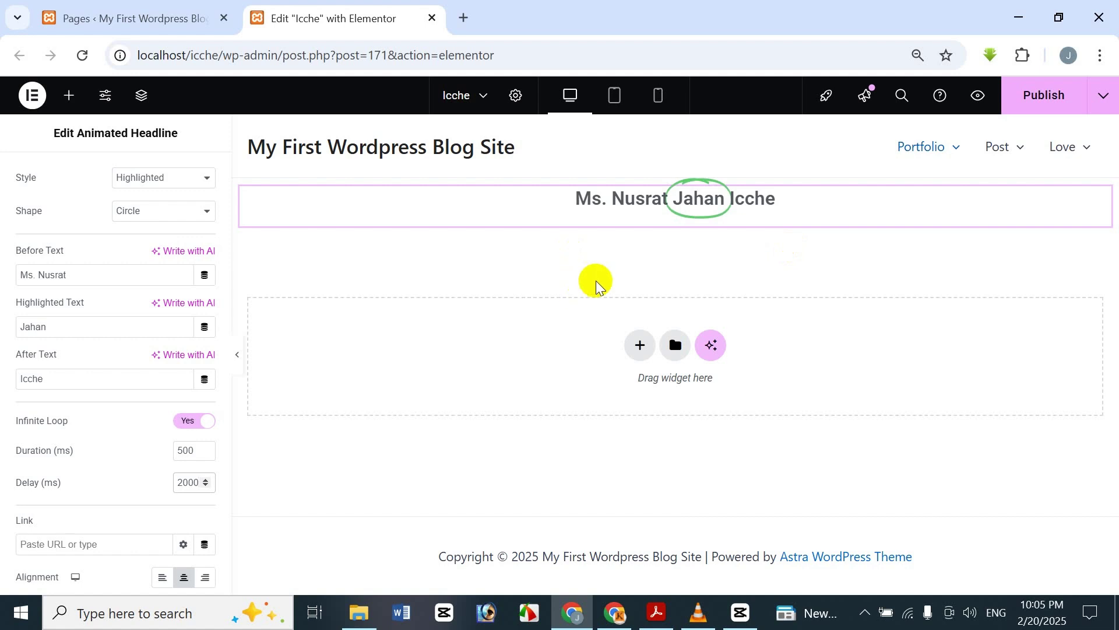
key("BackSpace")
key("BackSpace")
key("BackSpace")
key("BackSpace")
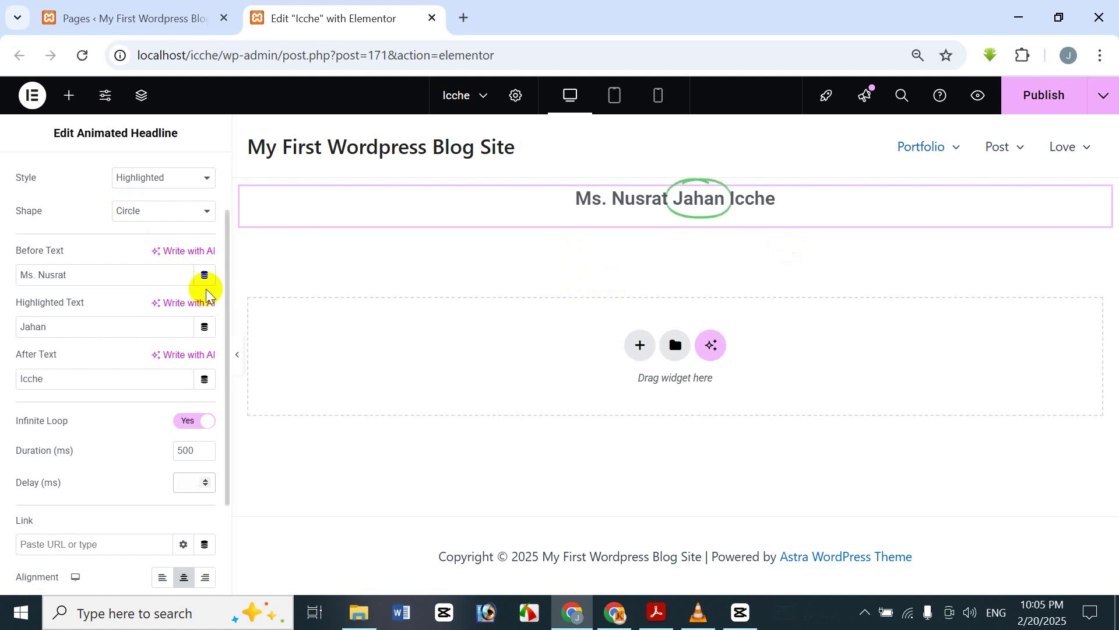
type("8000")
key("ctrl+a")
type("3000")
scroll(89, 512, "down", 2)
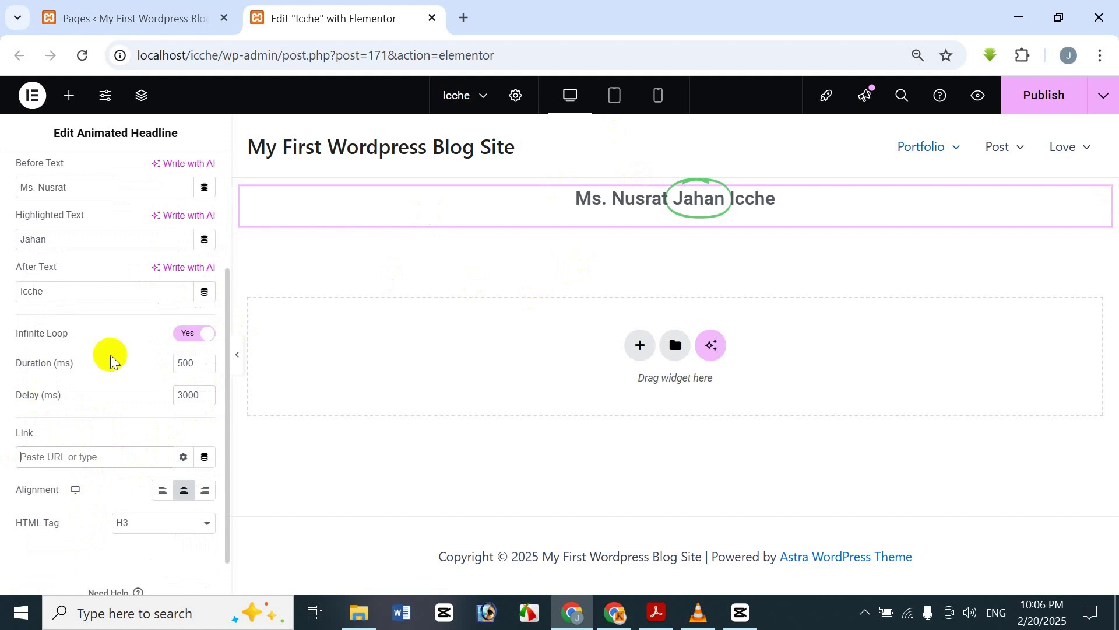
type("ww")
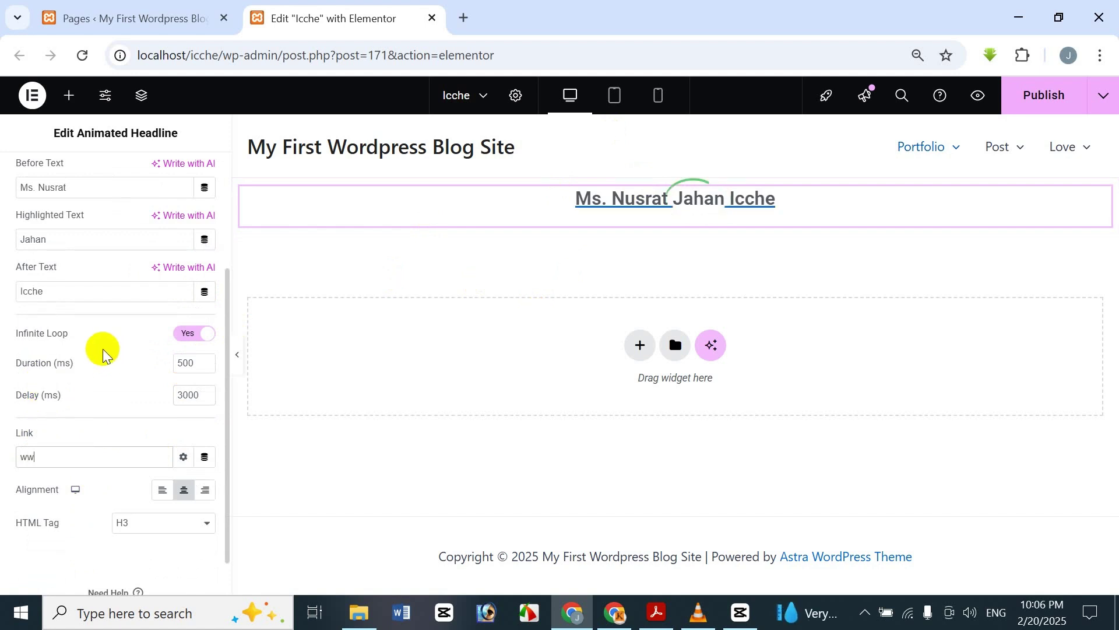
type("w.fac")
type("ebook.com")
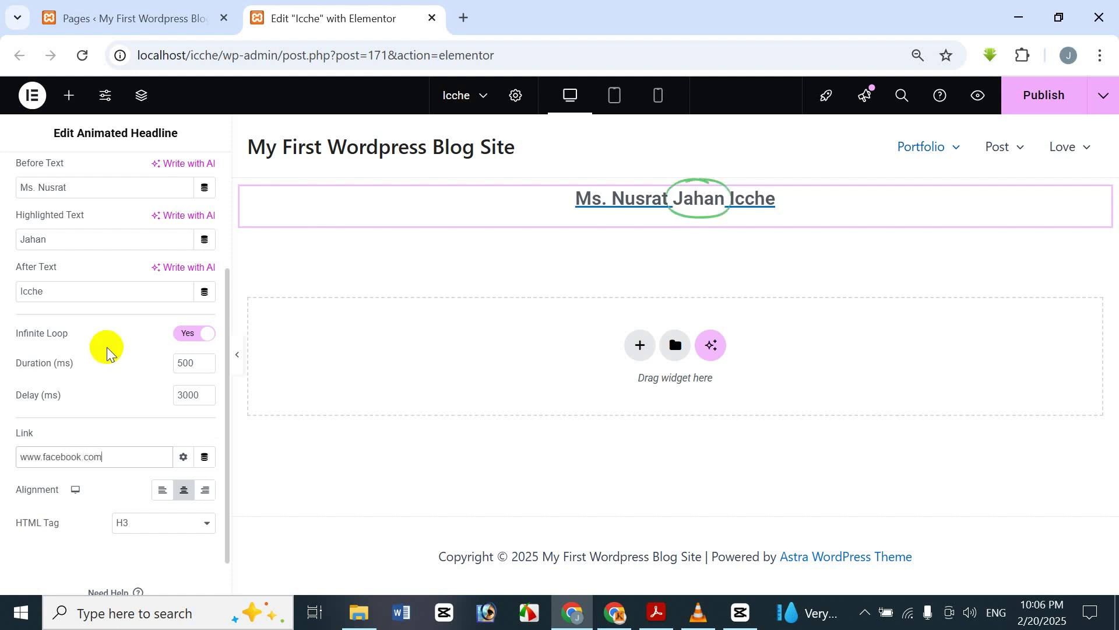
left_click(206, 490)
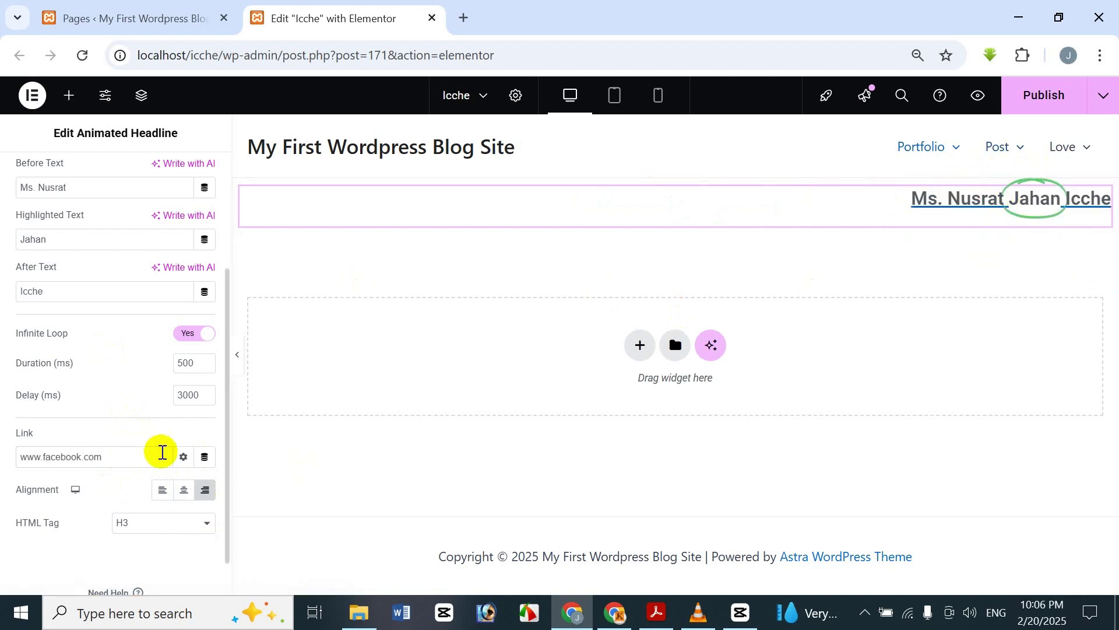
- Center the headline on the page after trying left and right alignment
left_click(184, 492)
left_click(160, 489)
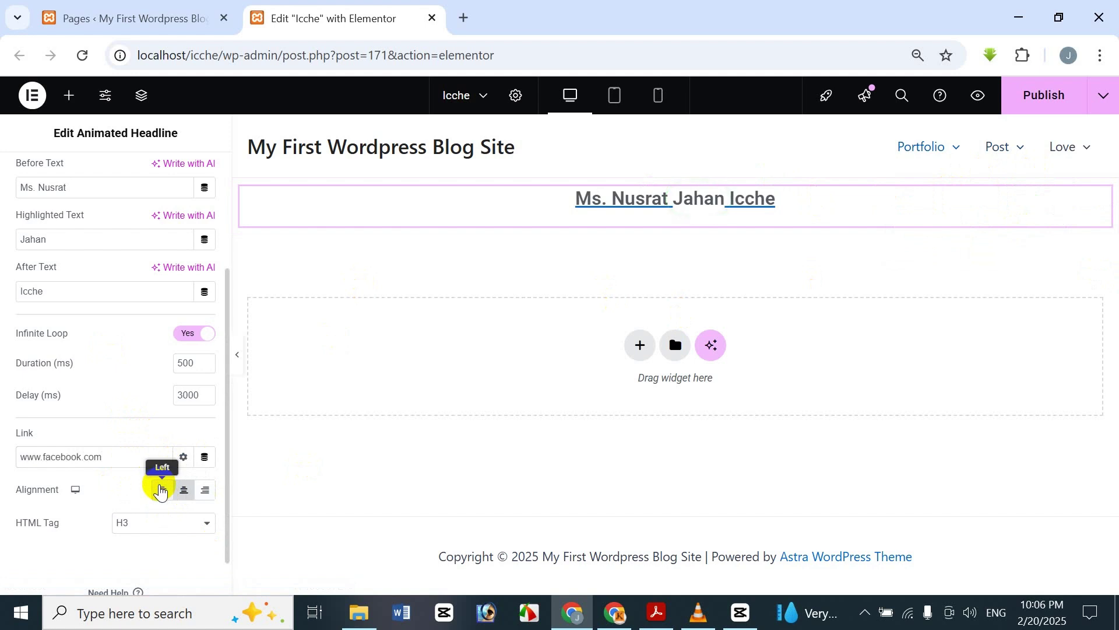
left_click(191, 495)
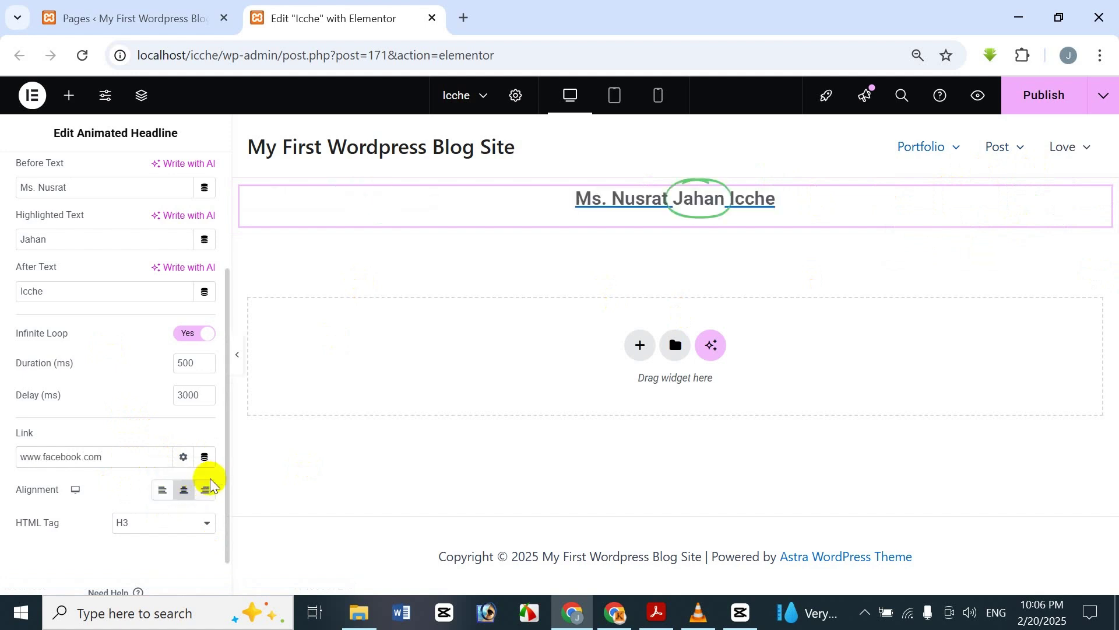
left_click(208, 488)
left_click(188, 481)
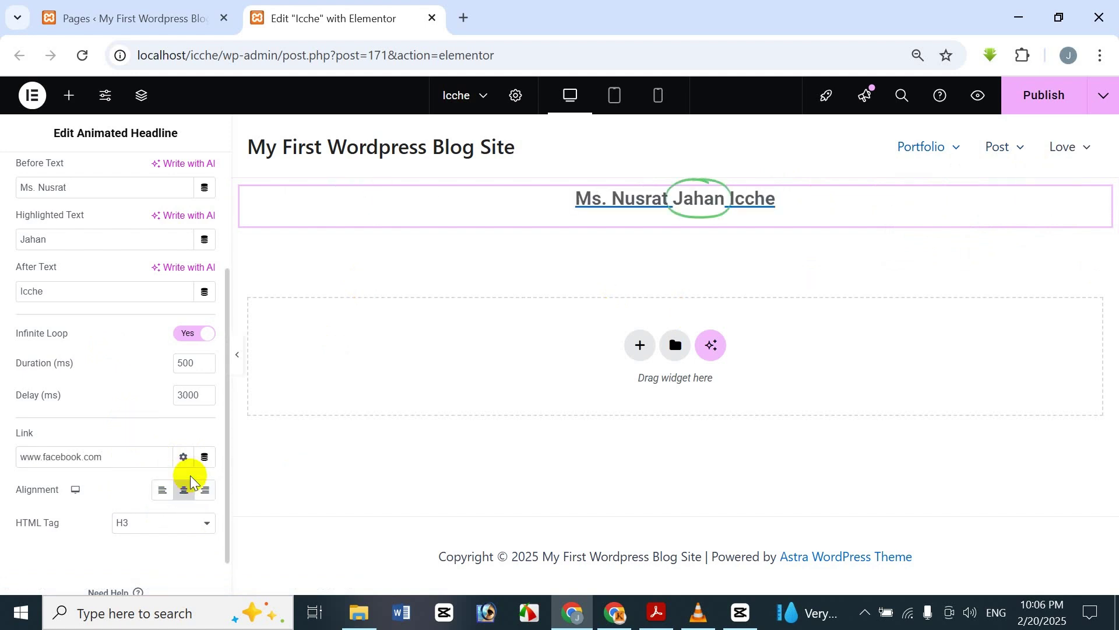
- Set the headline's HTML tag to H1 after trying div and H6
left_click(155, 523)
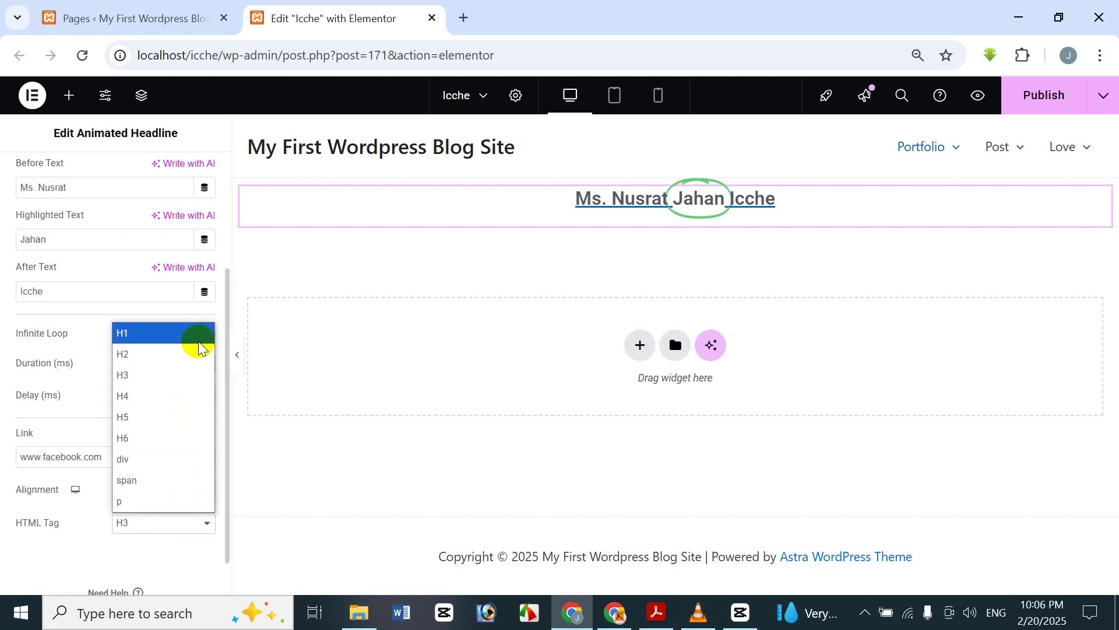
left_click(198, 331)
left_click(152, 523)
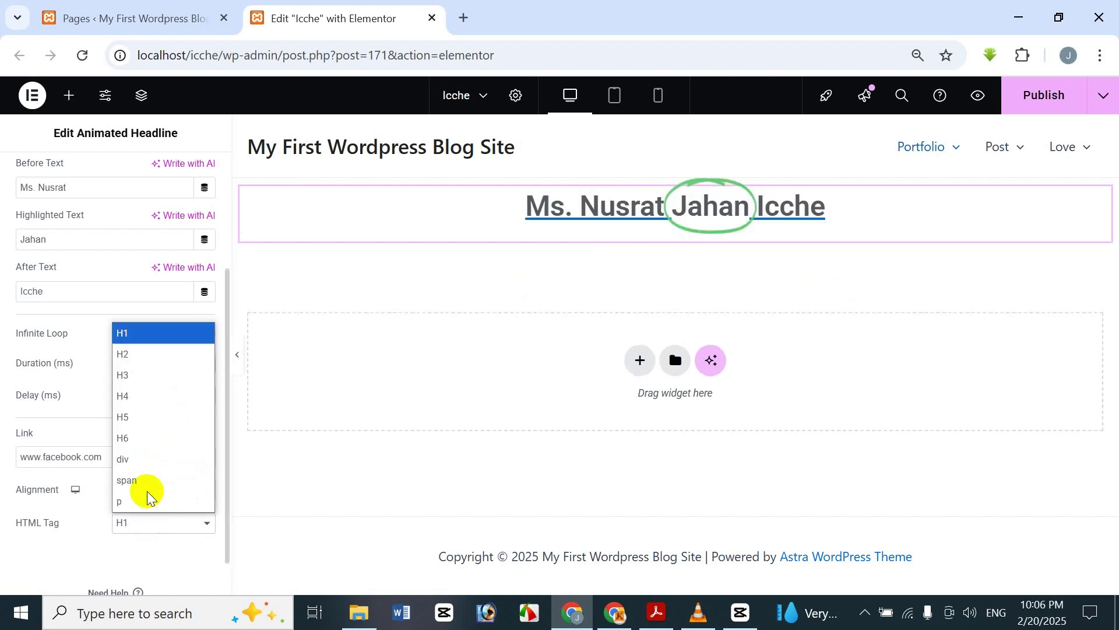
left_click(148, 457)
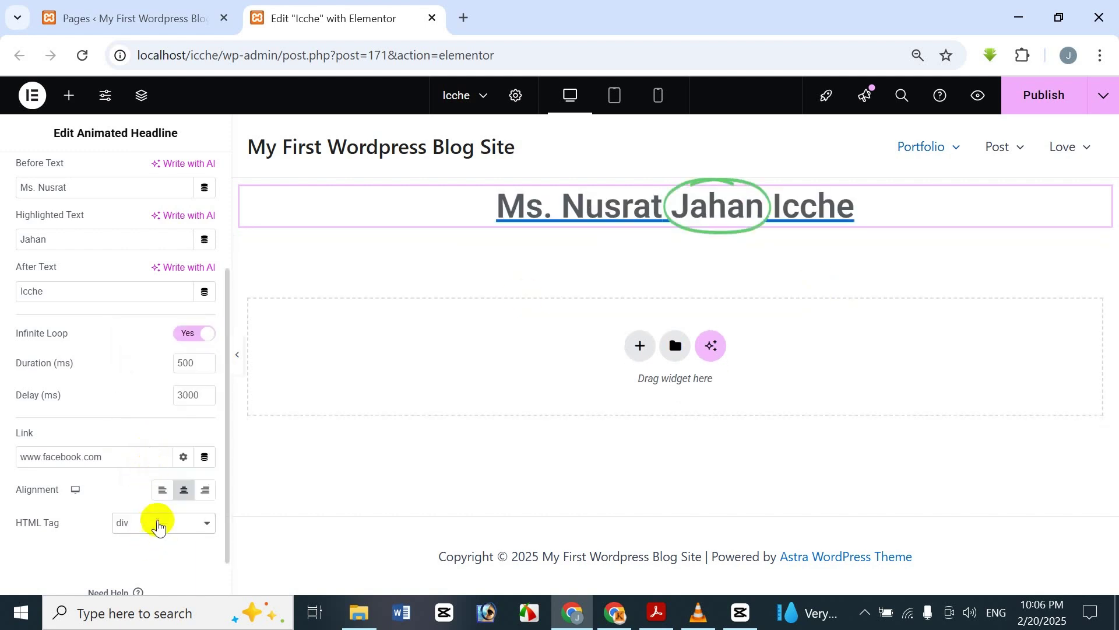
left_click(155, 523)
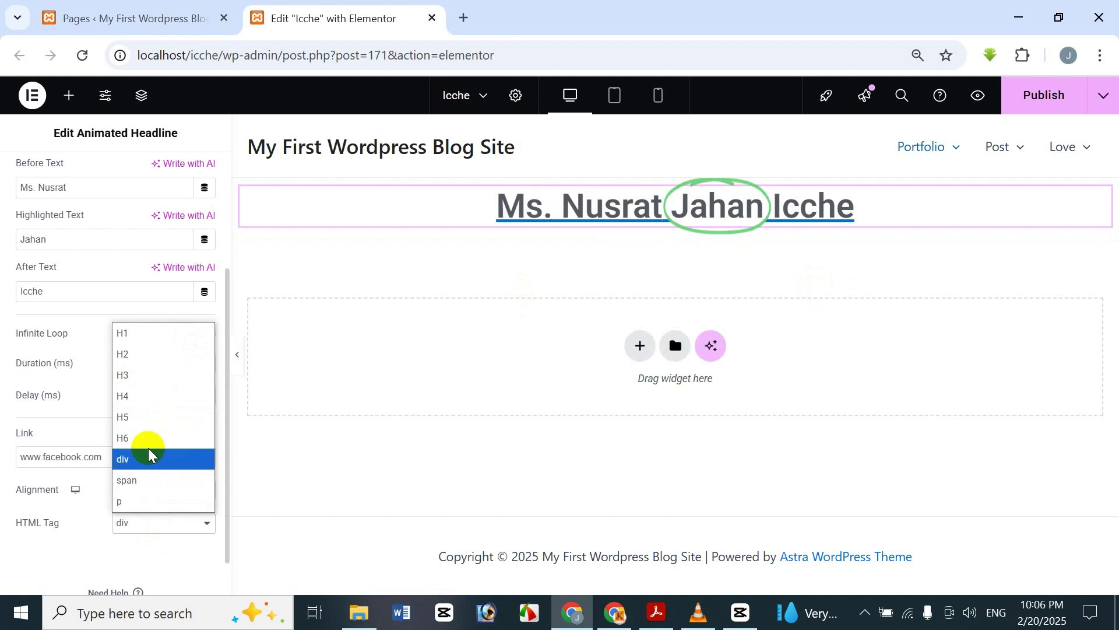
left_click(152, 440)
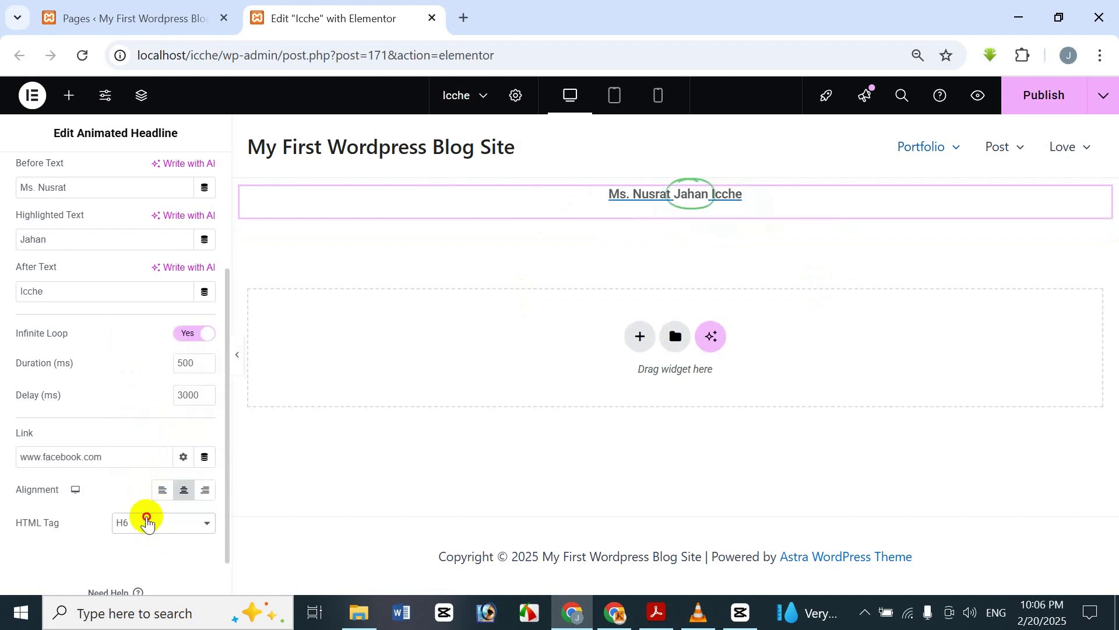
left_click(147, 523)
left_click(157, 328)
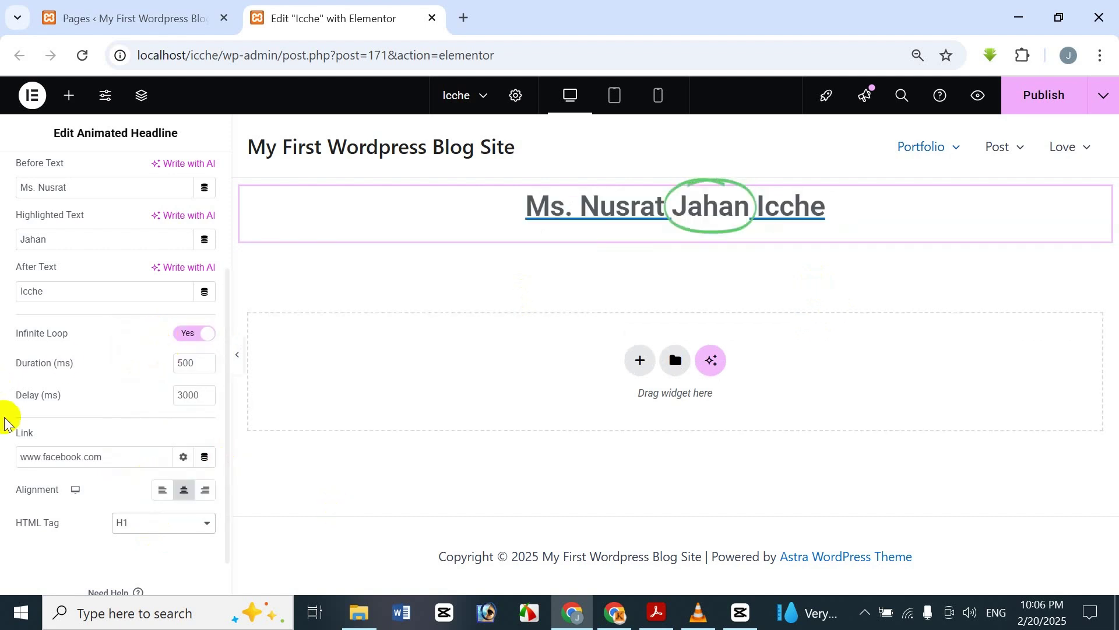
scroll(79, 300, "up", 3)
- In the Style settings, color the circle shape pure red #FF0000
left_click(108, 184)
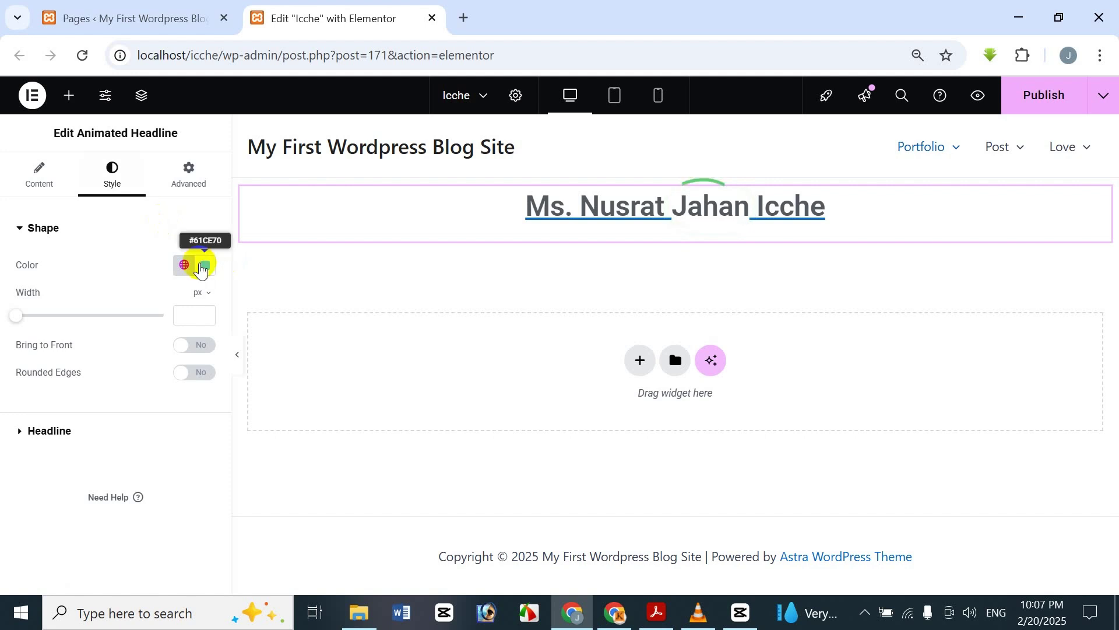
left_click(205, 265)
left_click_drag(245, 377, 207, 385)
left_click(173, 459)
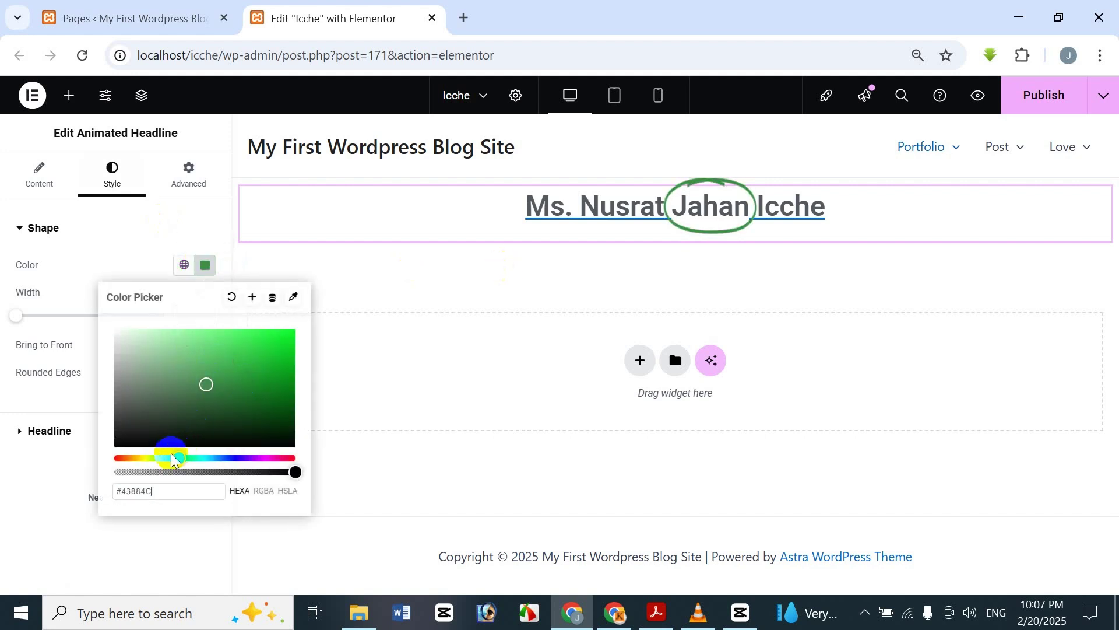
left_click_drag(133, 461, 111, 466)
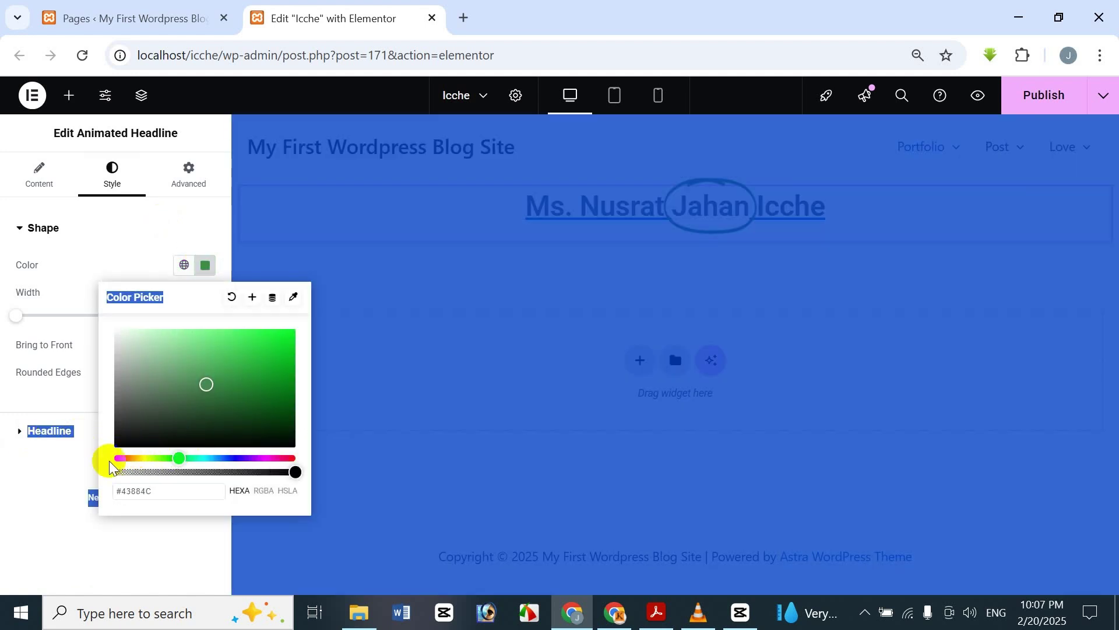
left_click(308, 429)
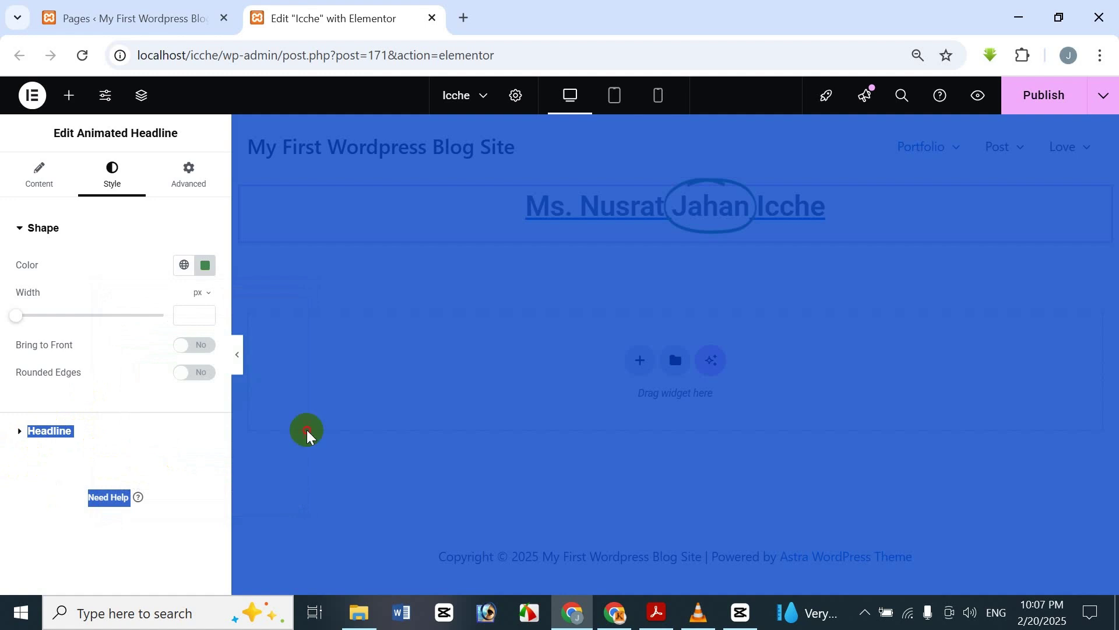
left_click(205, 265)
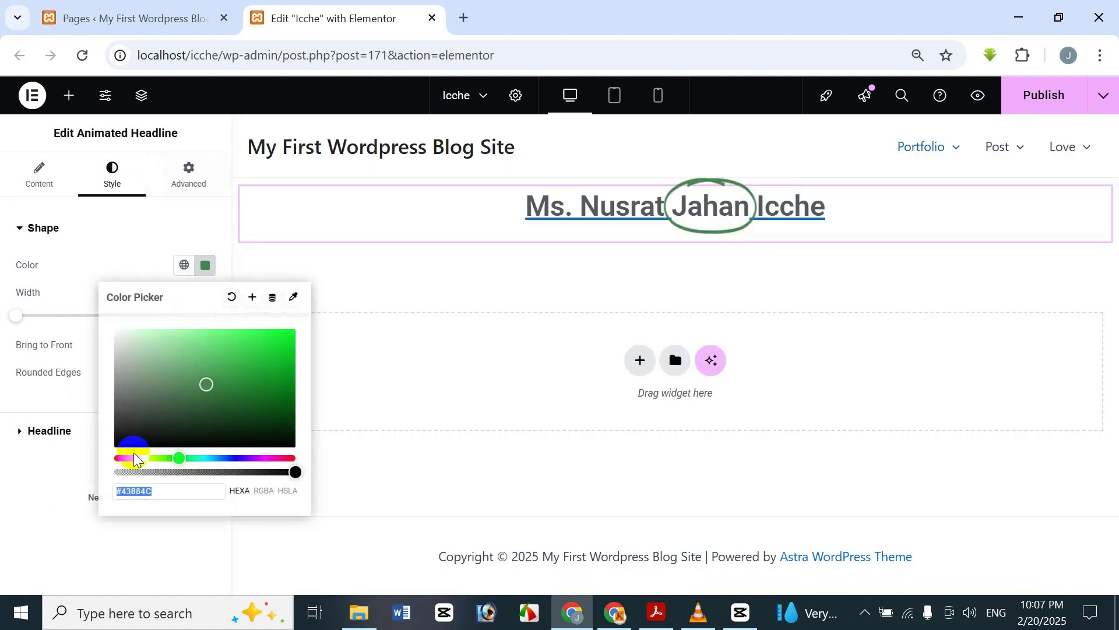
left_click_drag(124, 460, 114, 458)
left_click_drag(235, 397, 310, 333)
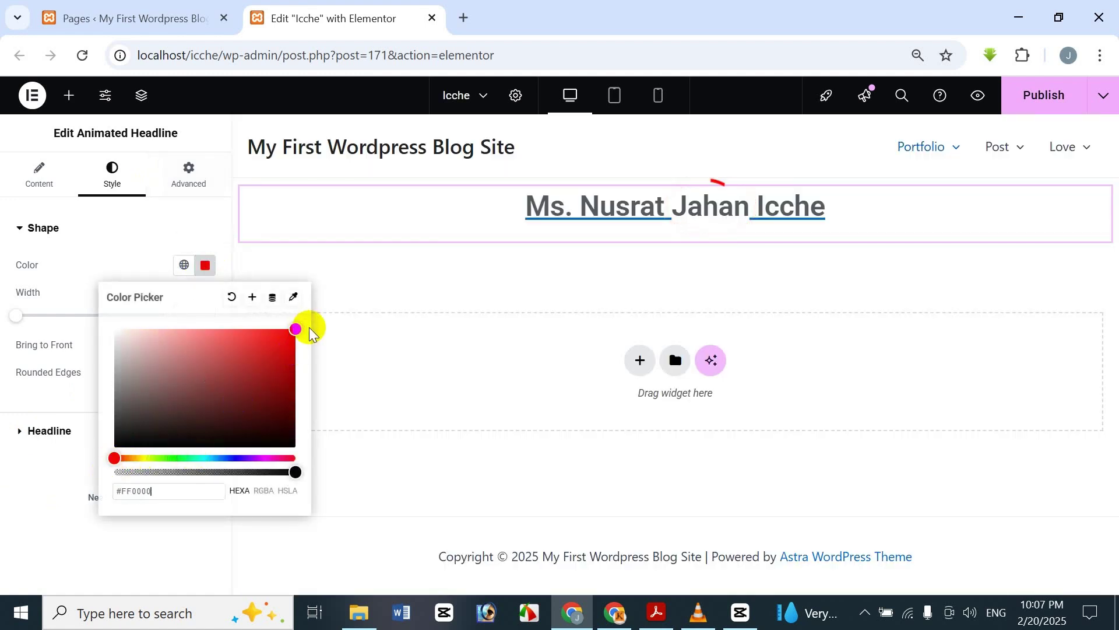
left_click(26, 528)
- Set the circle width to 20 and turn on Bring to Front and Rounded Edges
left_click_drag(15, 321, 262, 309)
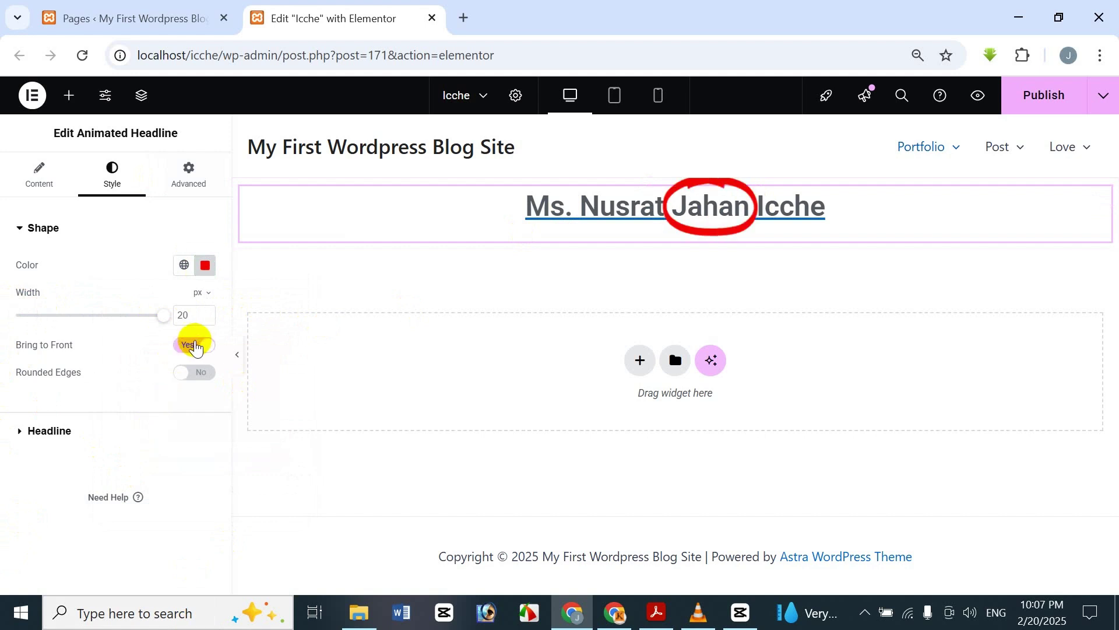
left_click(195, 348)
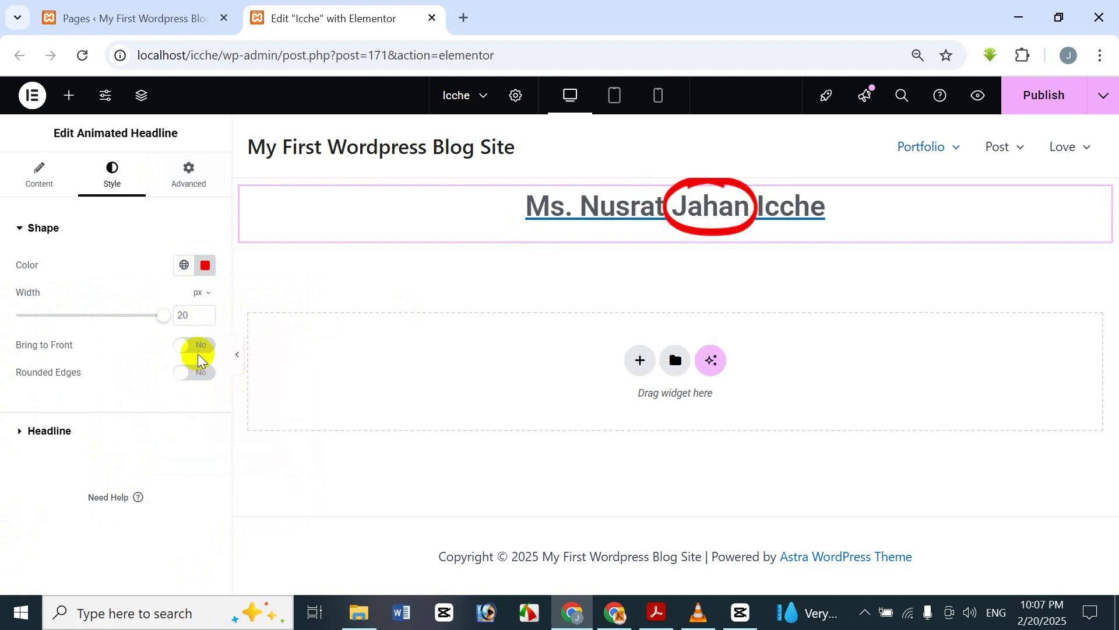
left_click(194, 376)
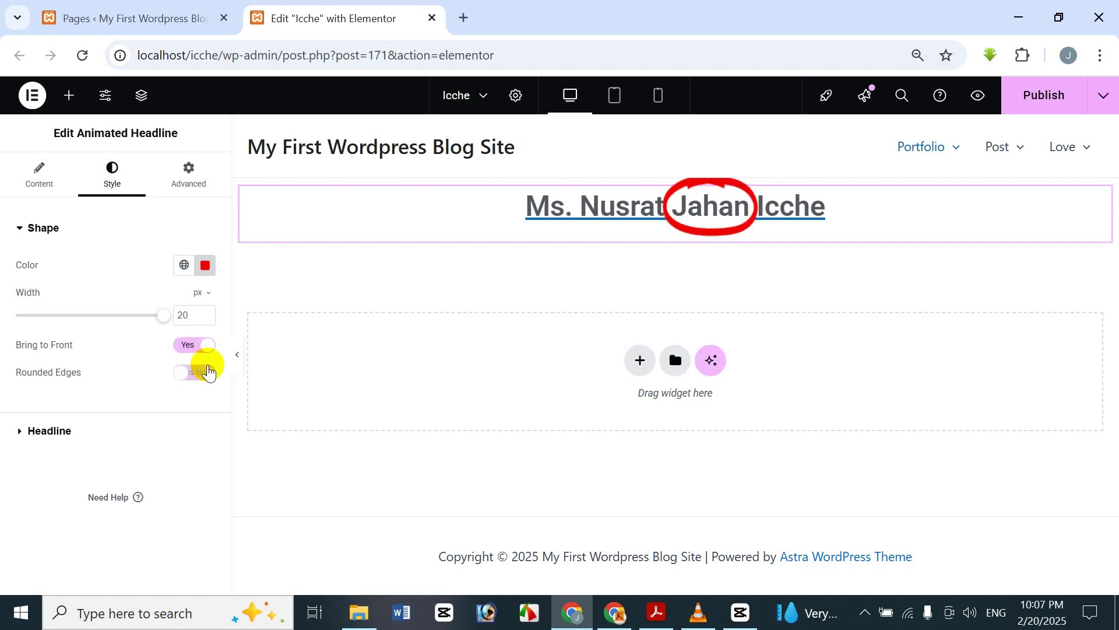
left_click(198, 372)
left_click(198, 372)
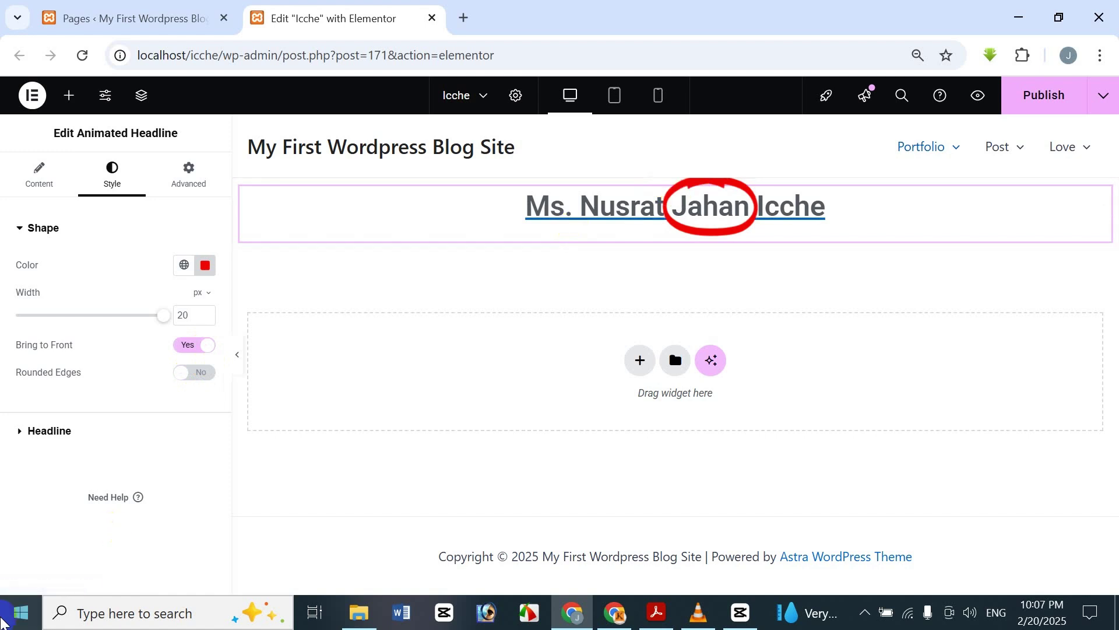
left_click(201, 373)
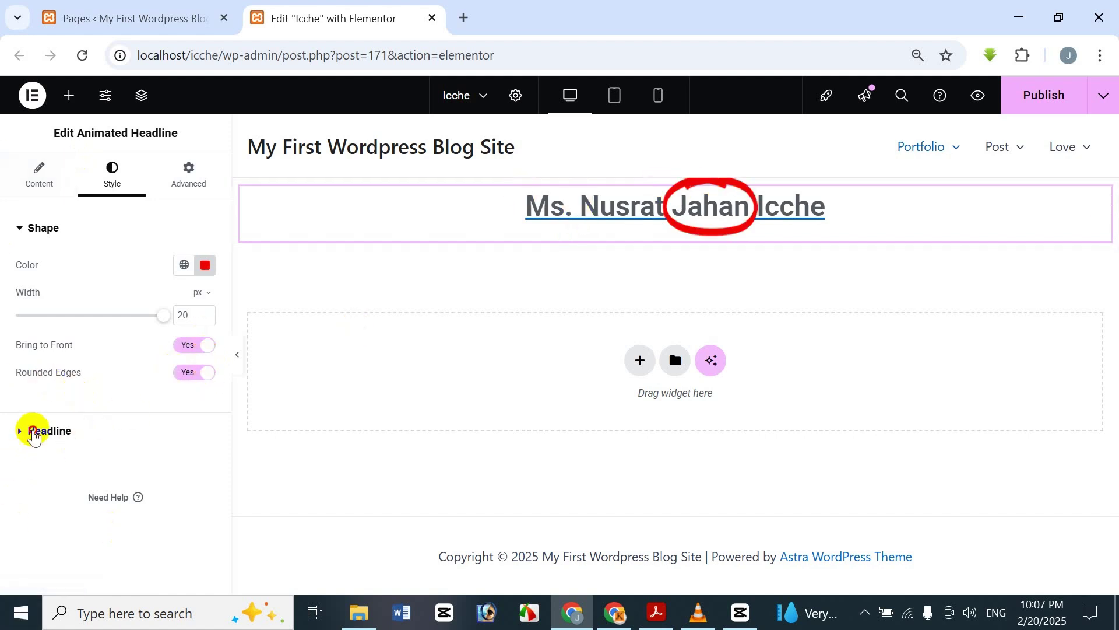
left_click(33, 432)
- Set the headline text color to black after trying a blue shade
left_click(205, 302)
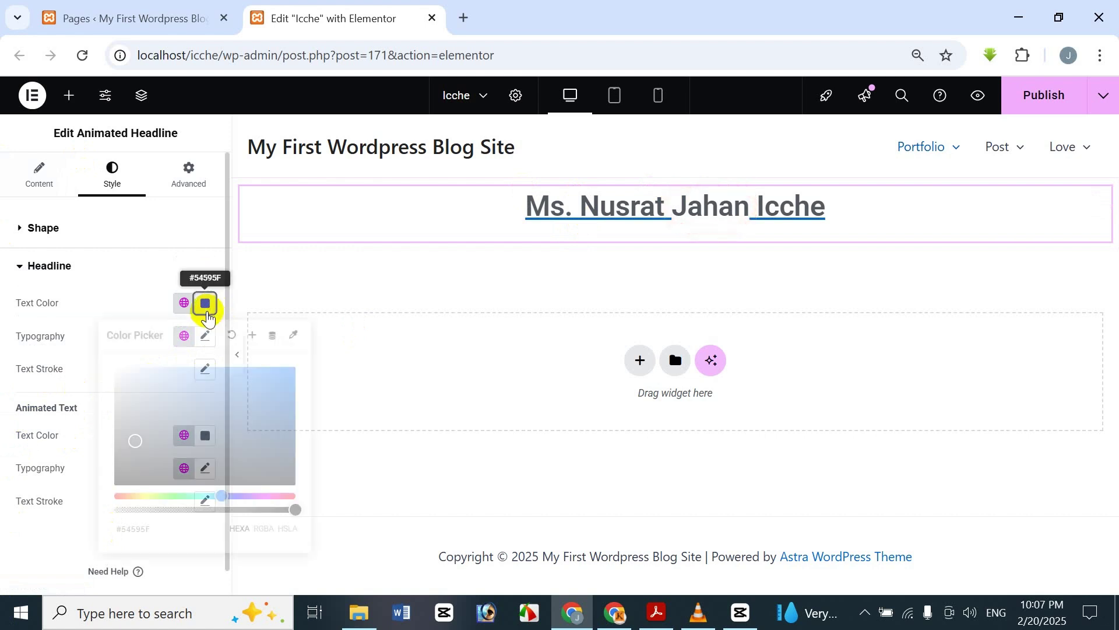
left_click(261, 411)
left_click_drag(262, 411, 245, 381)
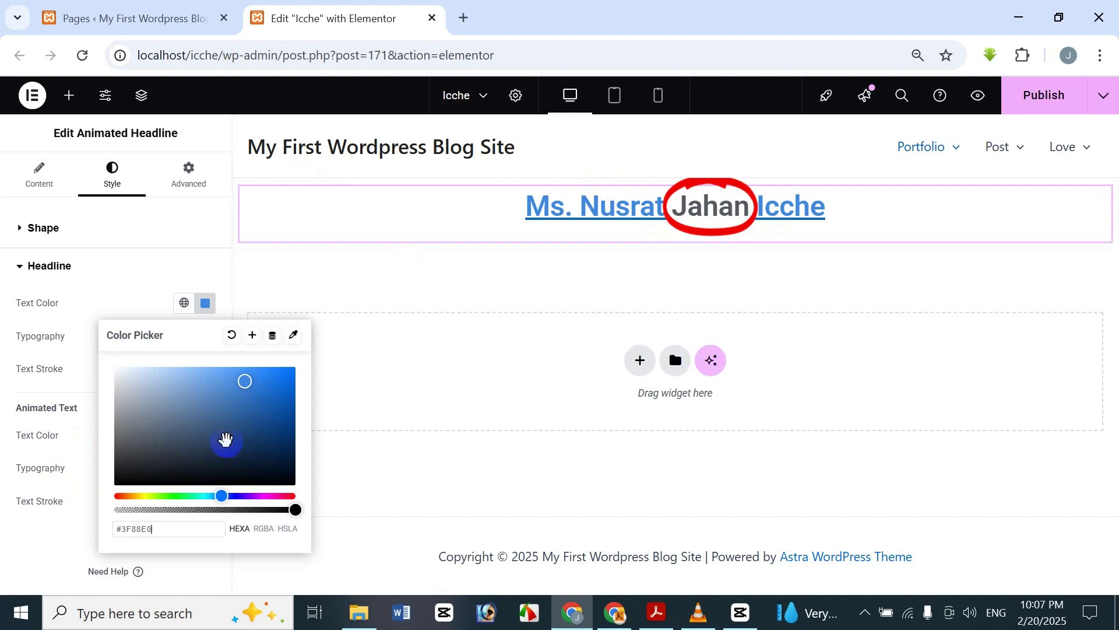
left_click_drag(225, 437, 295, 505)
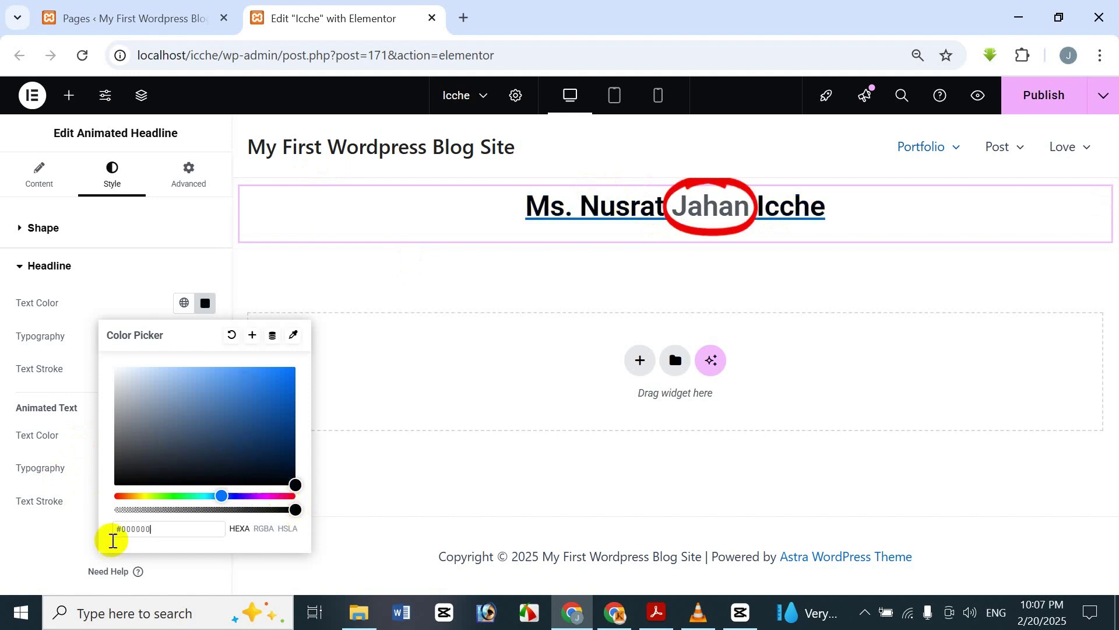
left_click(10, 545)
- Set the headline typography to Rowdies, size 59, weight 800 (Extra Bold)
left_click(205, 337)
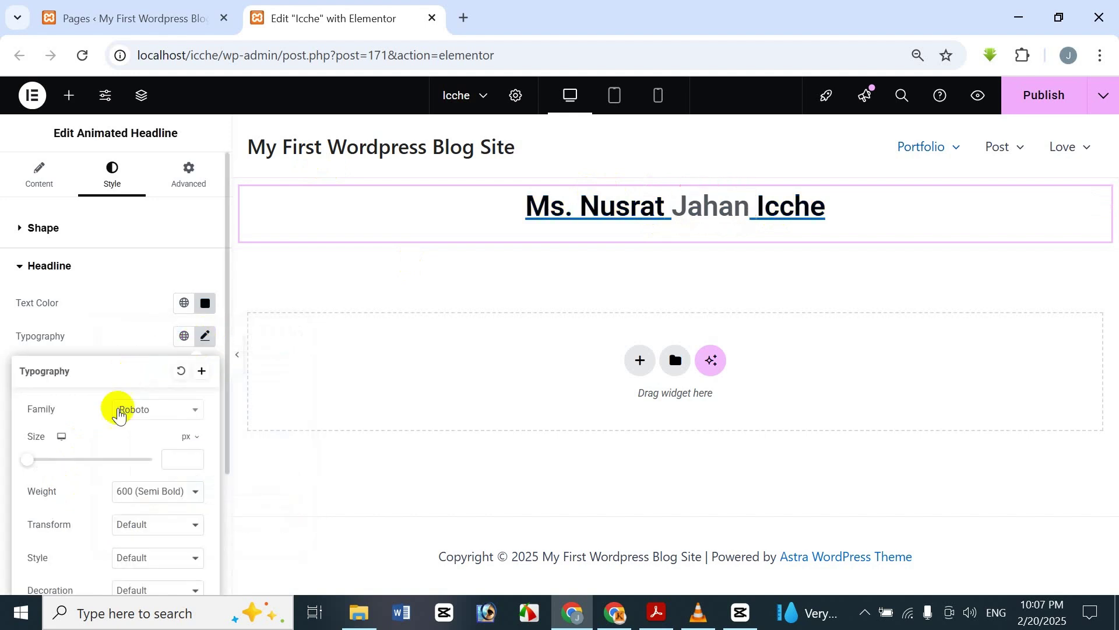
left_click(146, 411)
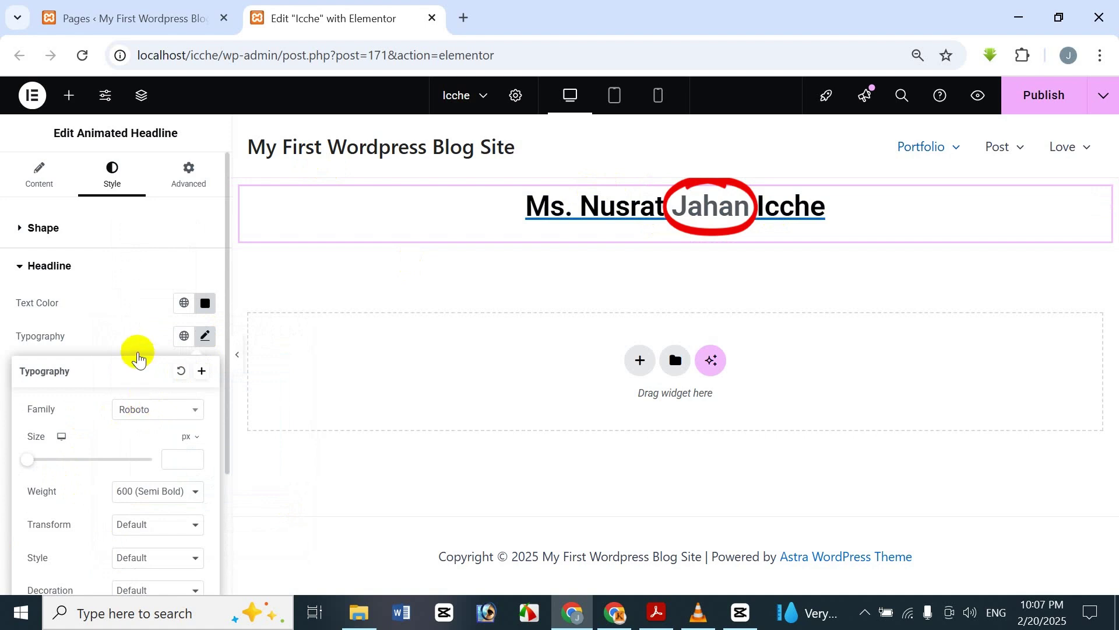
scroll(135, 337, "down", 5)
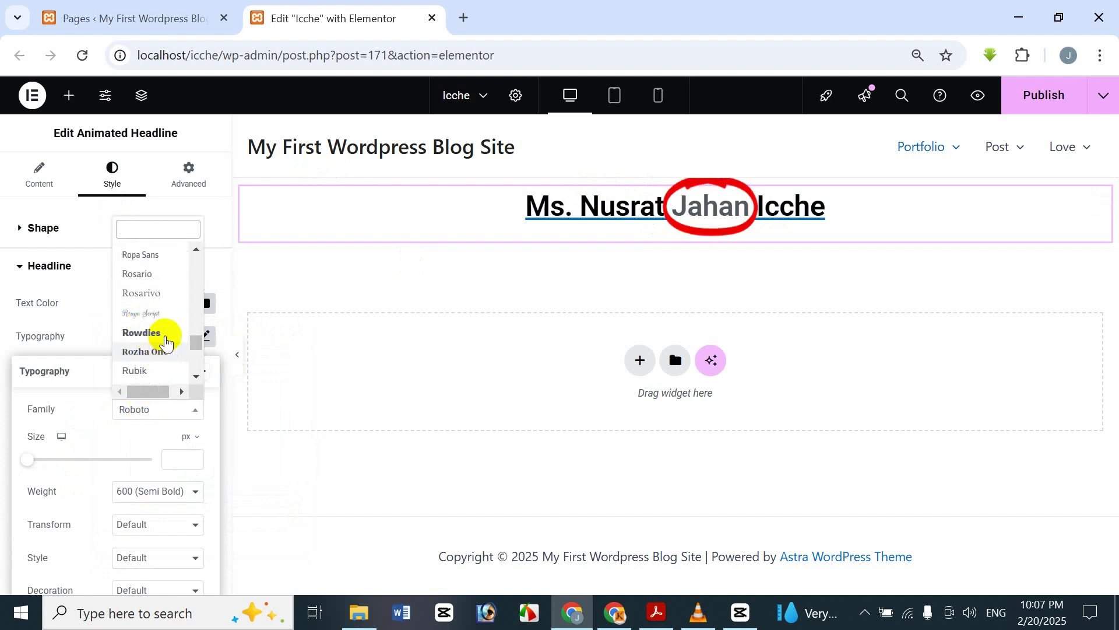
scroll(160, 280, "up", 4)
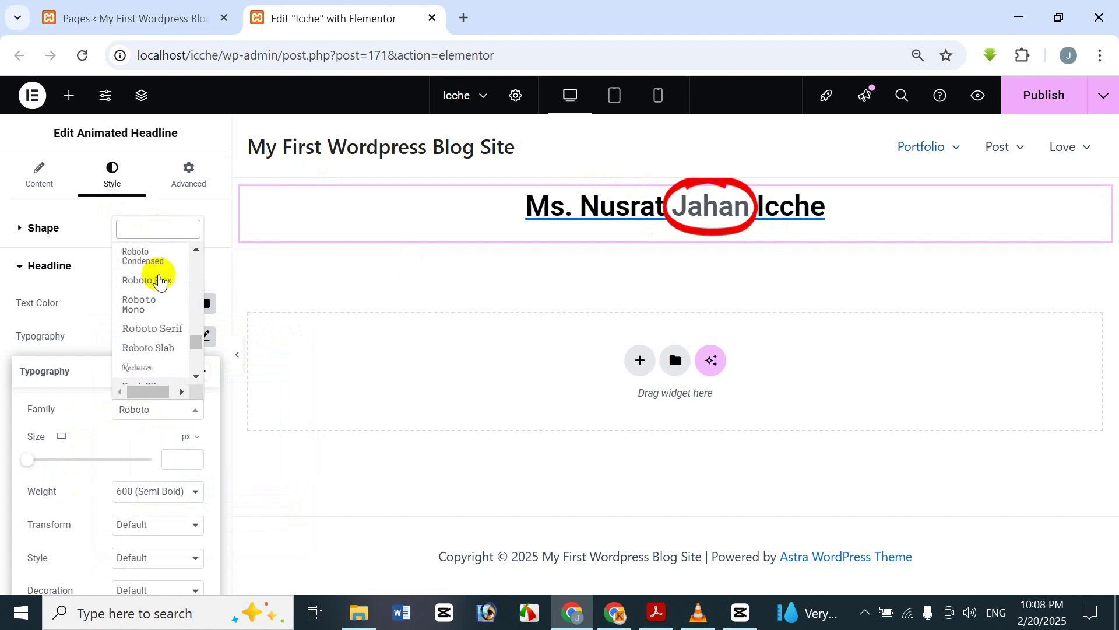
type("rowd")
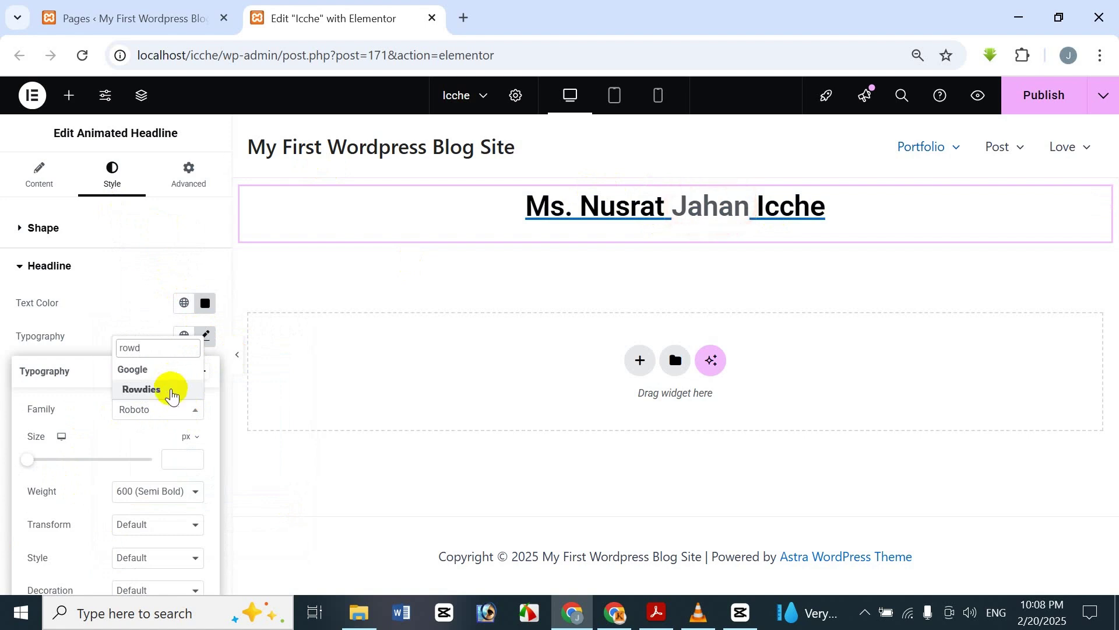
left_click(170, 391)
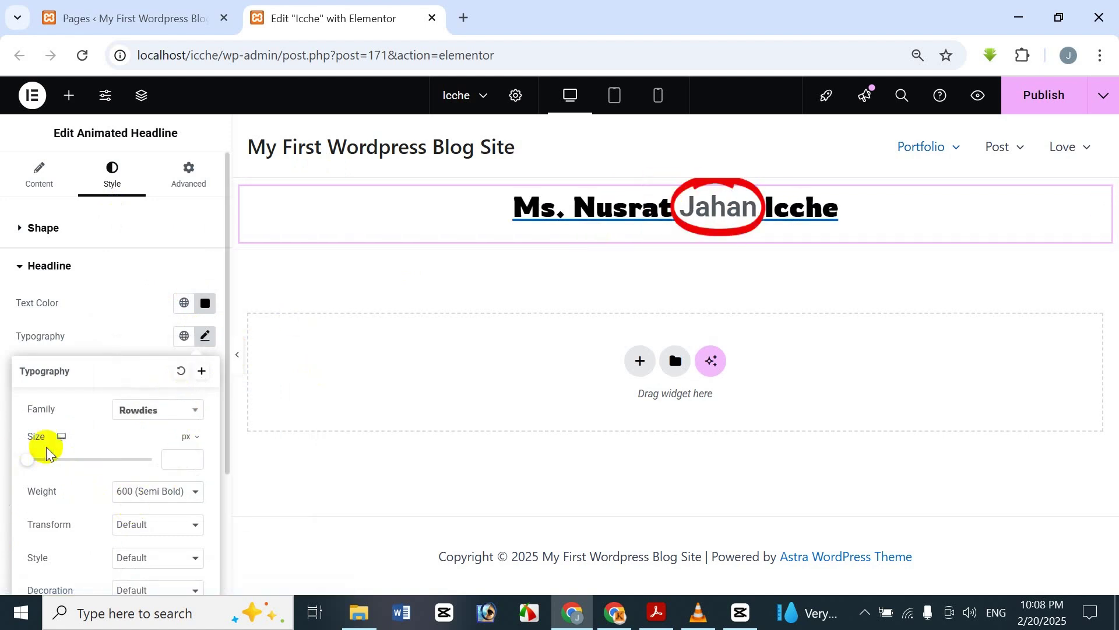
left_click_drag(33, 466, 65, 477)
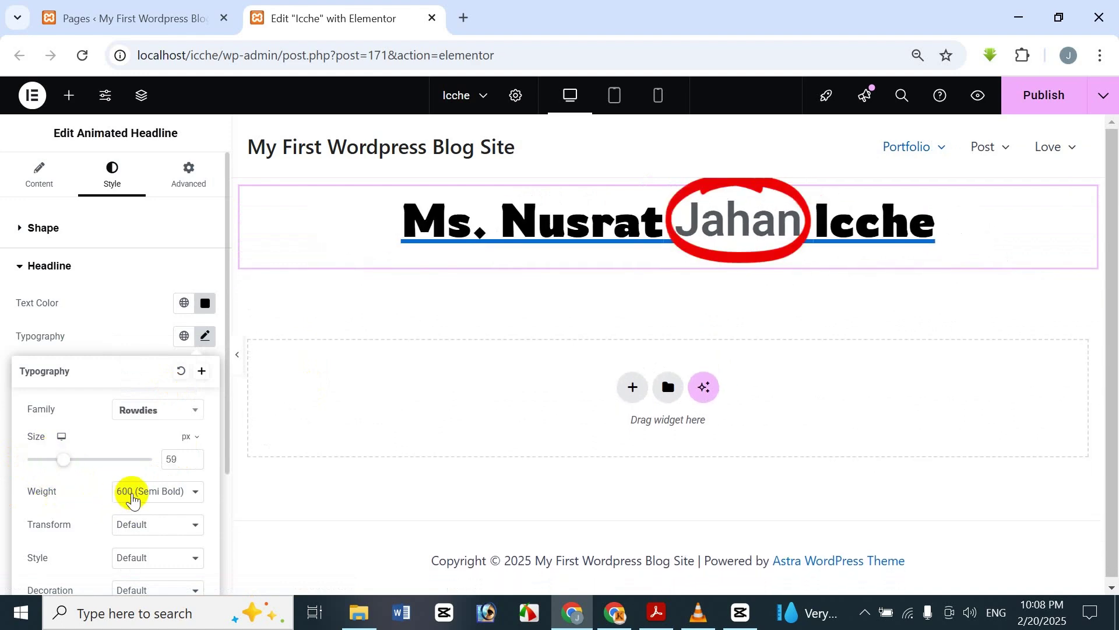
left_click(126, 492)
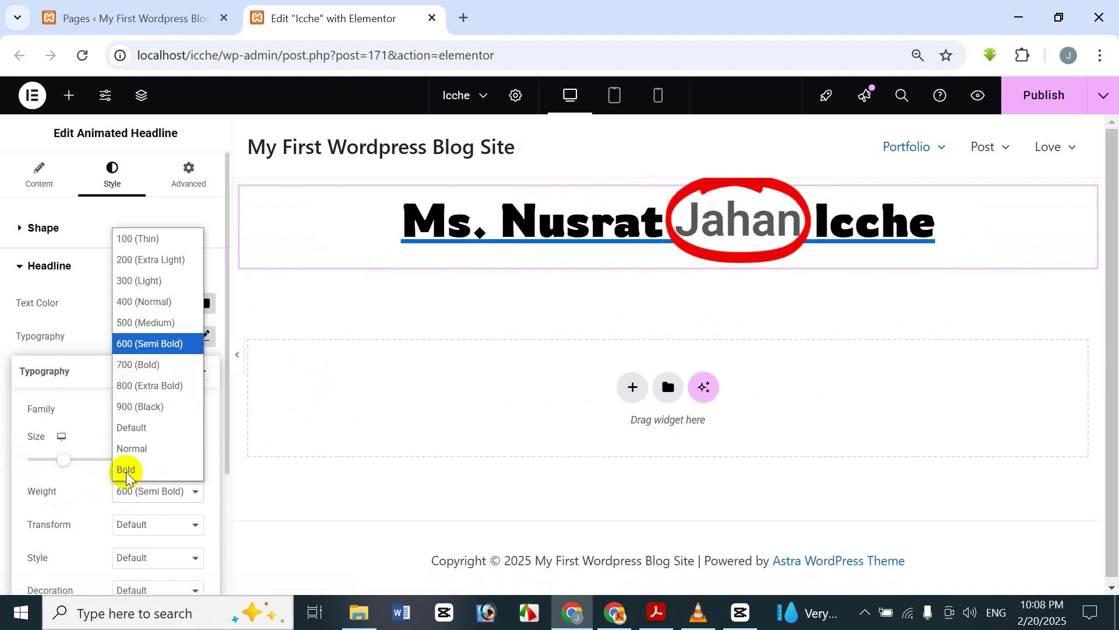
left_click(151, 394)
left_click(184, 274)
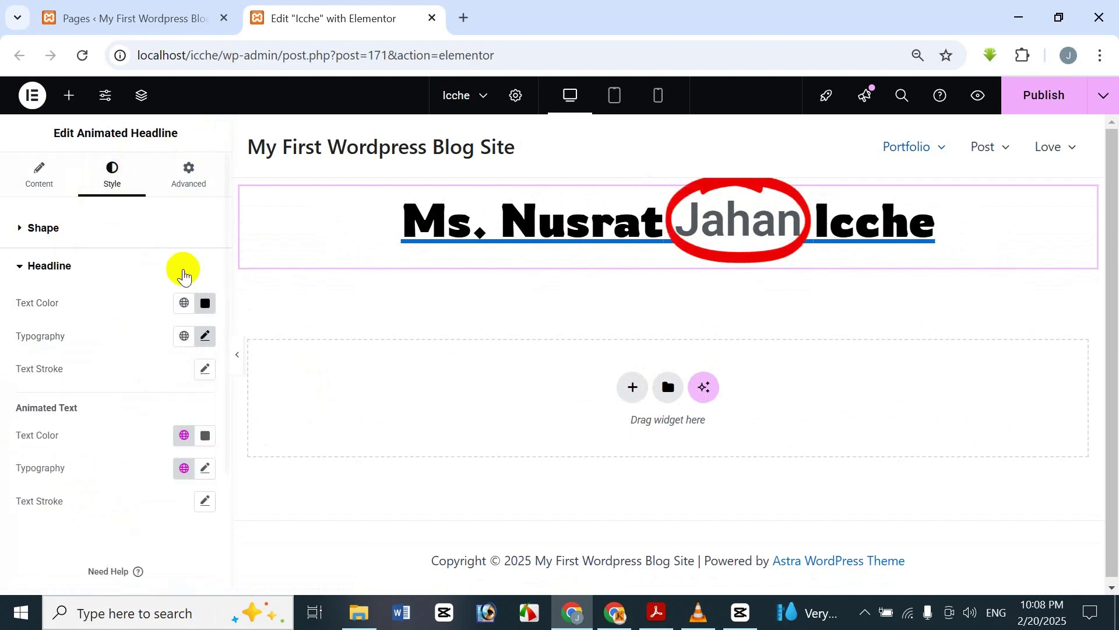
- Recheck the typography settings, then bring up the headline's Text Stroke settings
left_click(204, 337)
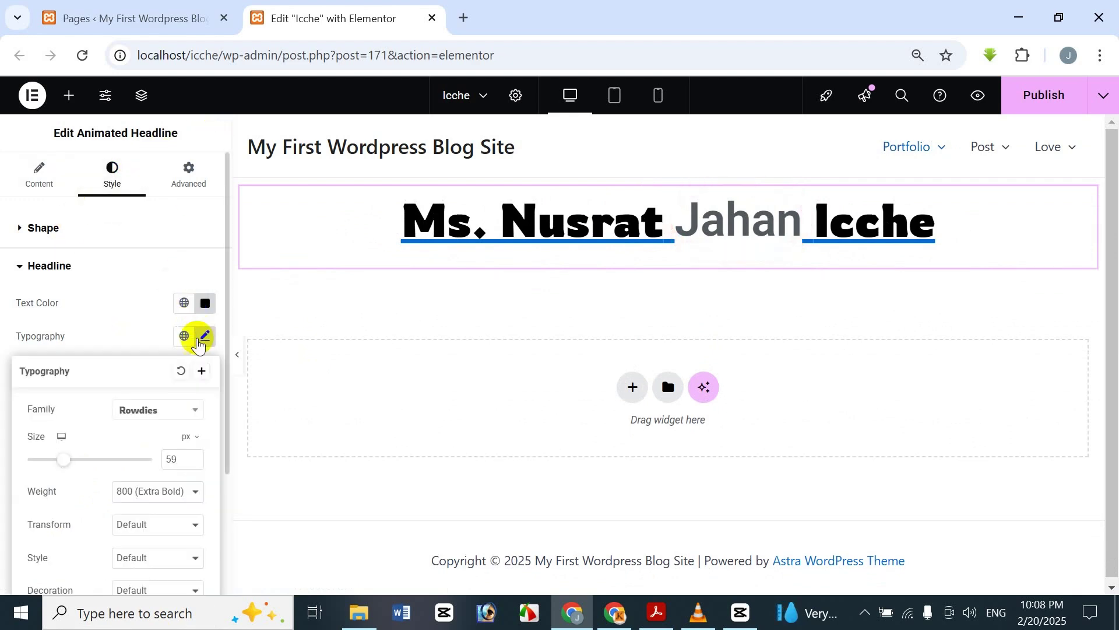
left_click(177, 127)
left_click(209, 370)
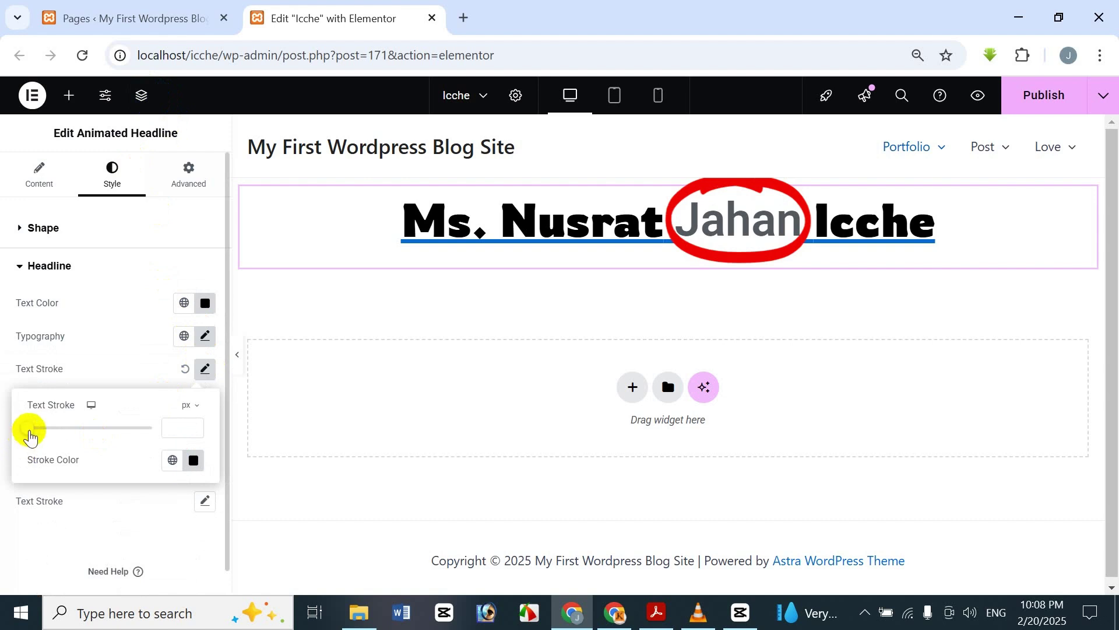
mouse_move(29, 429)
left_mouse_down()
mouse_move(82, 429)
mouse_move(13, 425)
mouse_move(55, 408)
left_mouse_up()
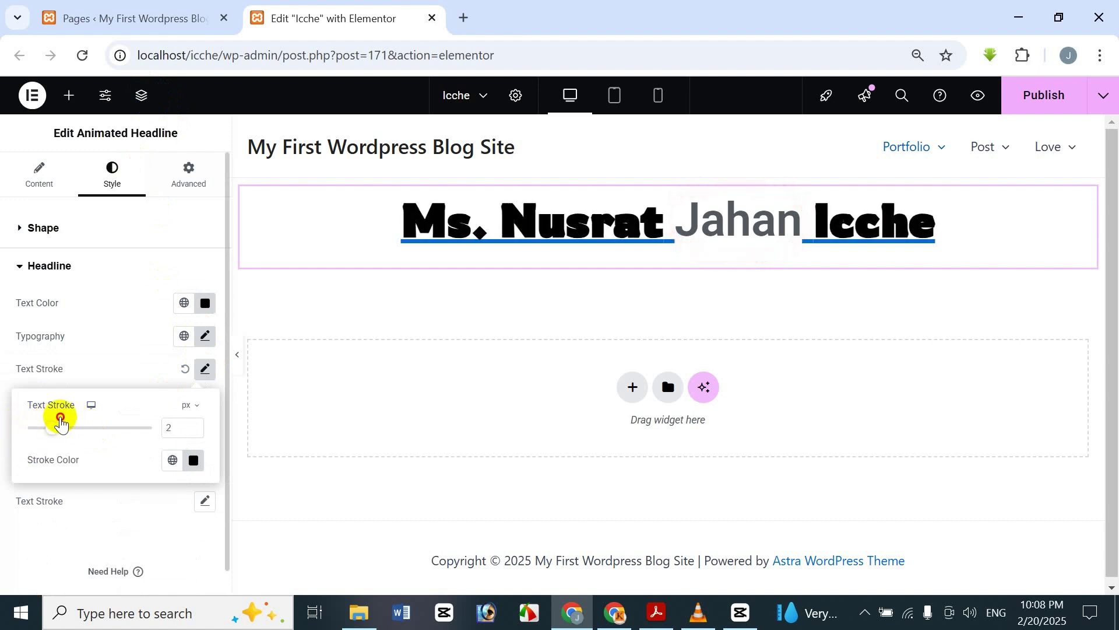
left_click(198, 461)
left_click(229, 361)
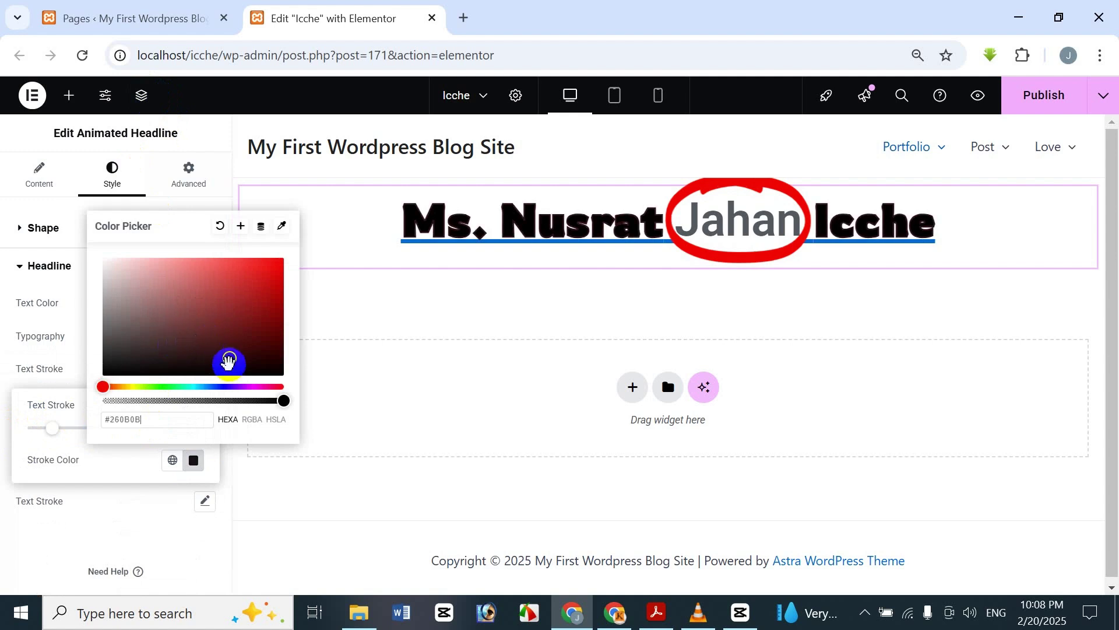
left_click(227, 388)
mouse_move(230, 344)
left_mouse_down()
mouse_move(290, 295)
mouse_move(308, 233)
mouse_move(271, 257)
mouse_move(296, 255)
left_mouse_up()
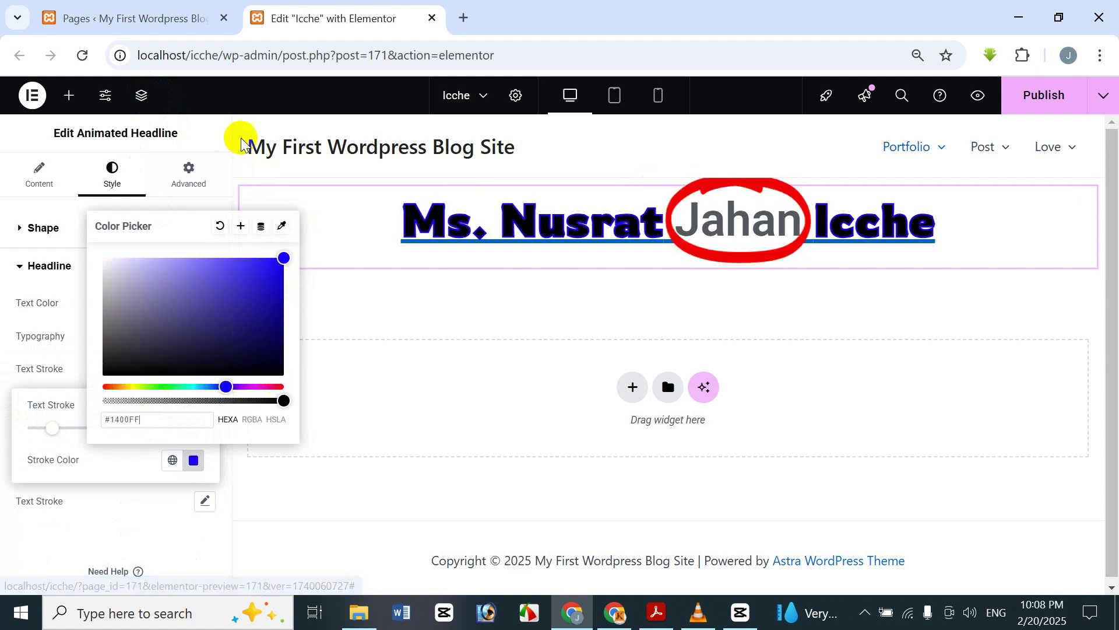
left_click(210, 130)
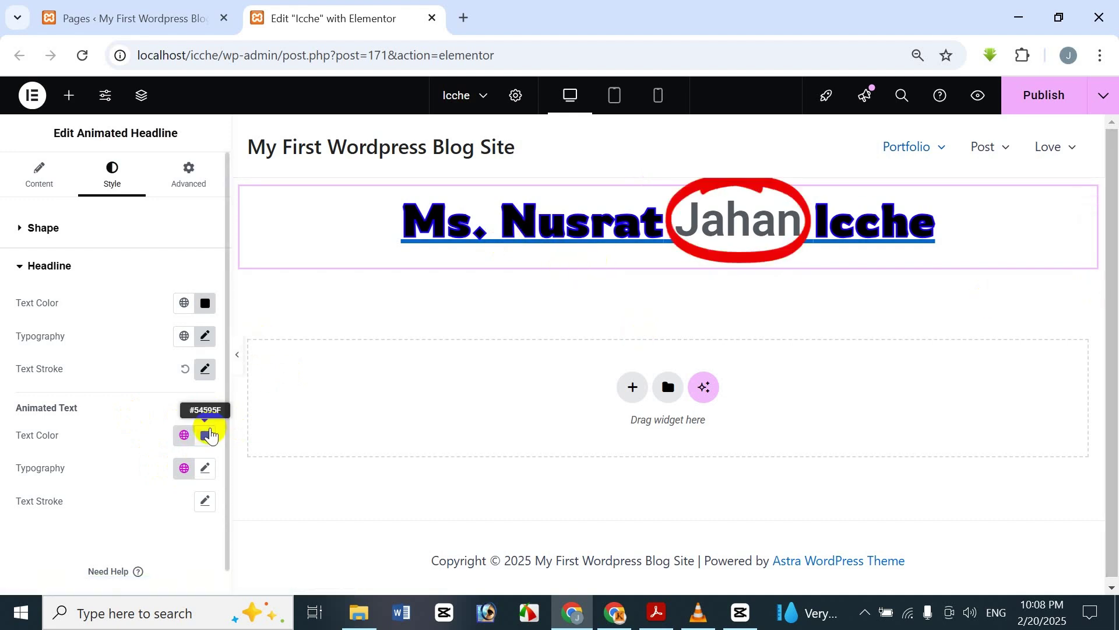
- Set the animated word Jahan's text colour to black #000000
left_click(209, 435)
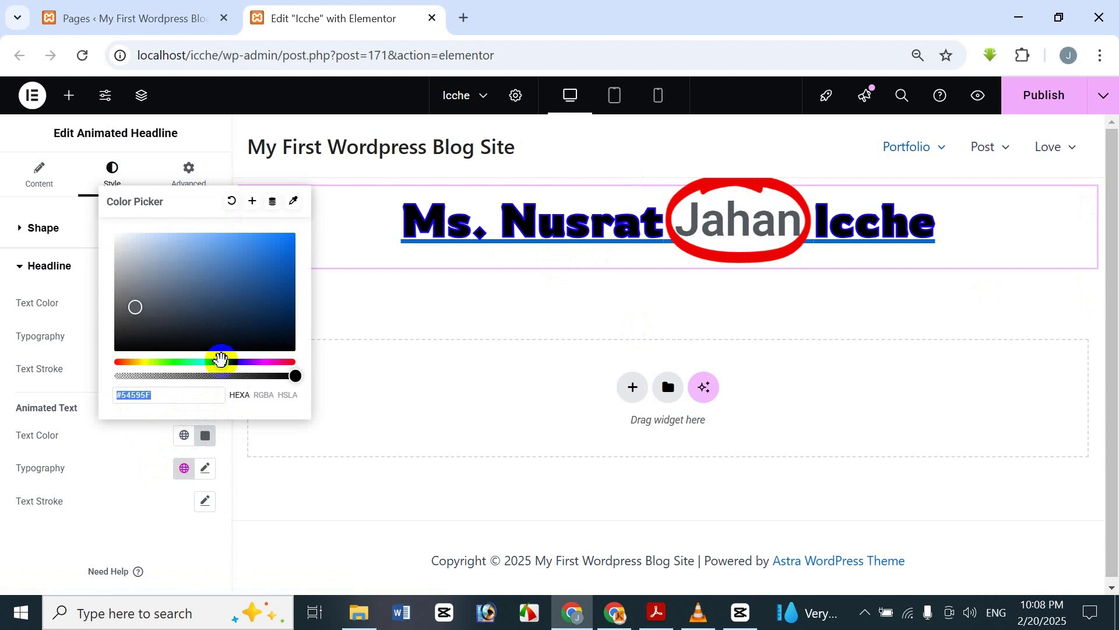
left_click(219, 357)
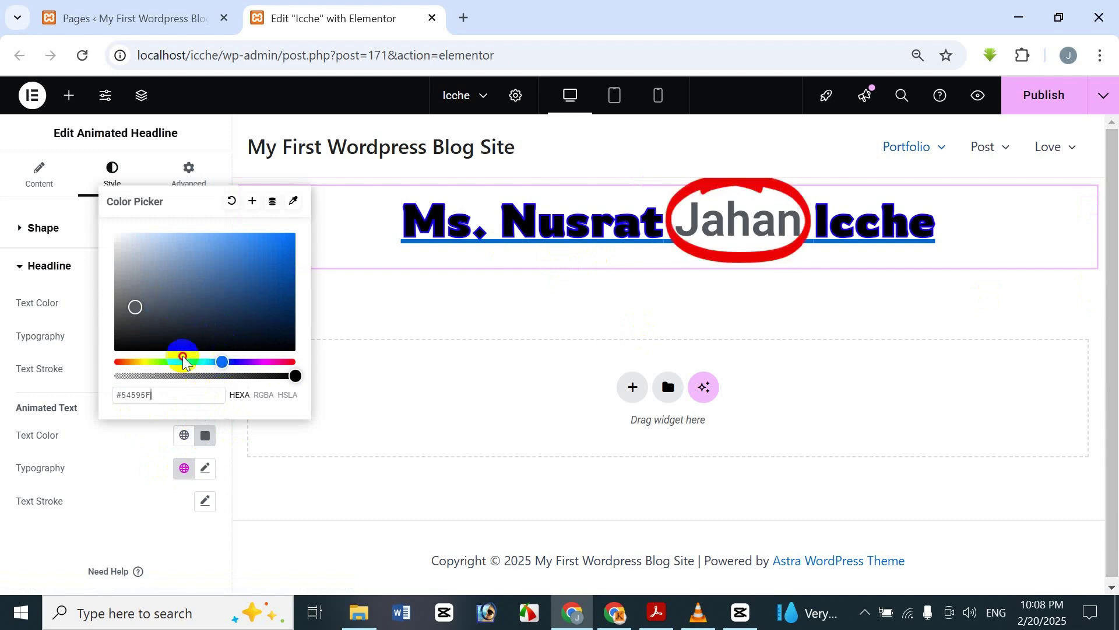
left_click_drag(184, 361, 149, 360)
left_click_drag(235, 327, 297, 358)
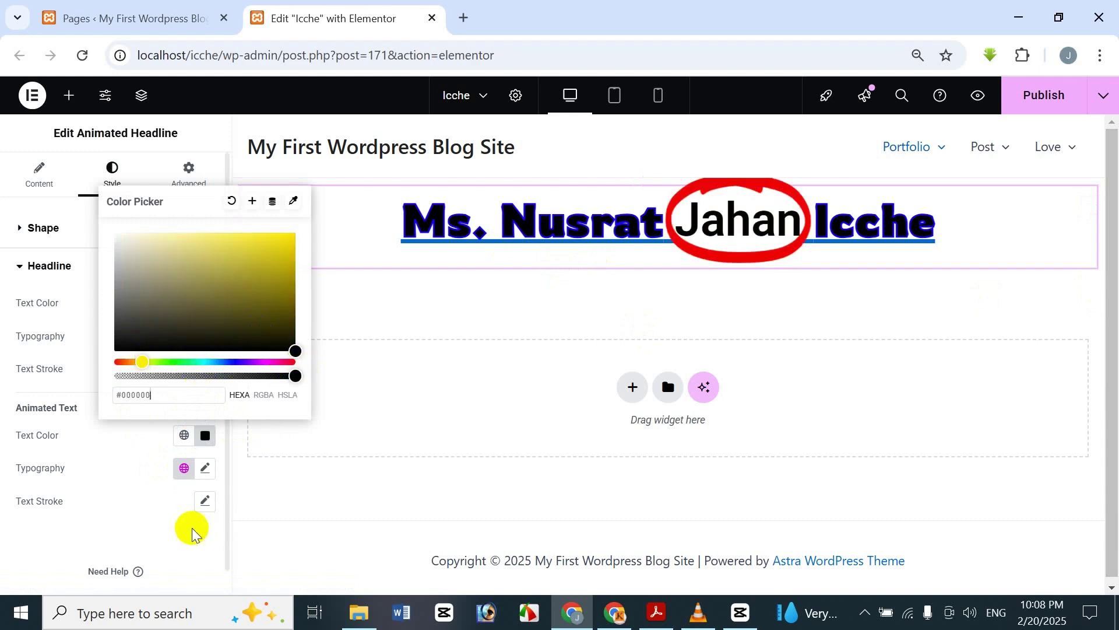
left_click(148, 535)
- Set Jahan's typography to the Rowdies family at weight 800 (Extra Bold)
left_click(205, 467)
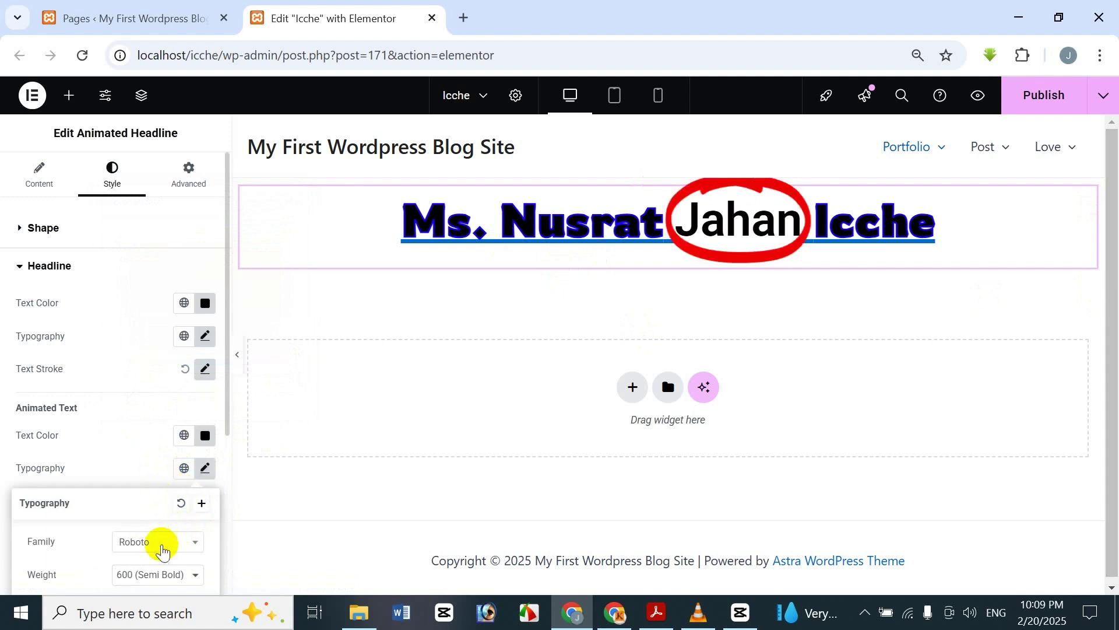
left_click(197, 542)
scroll(145, 429, "down", 3)
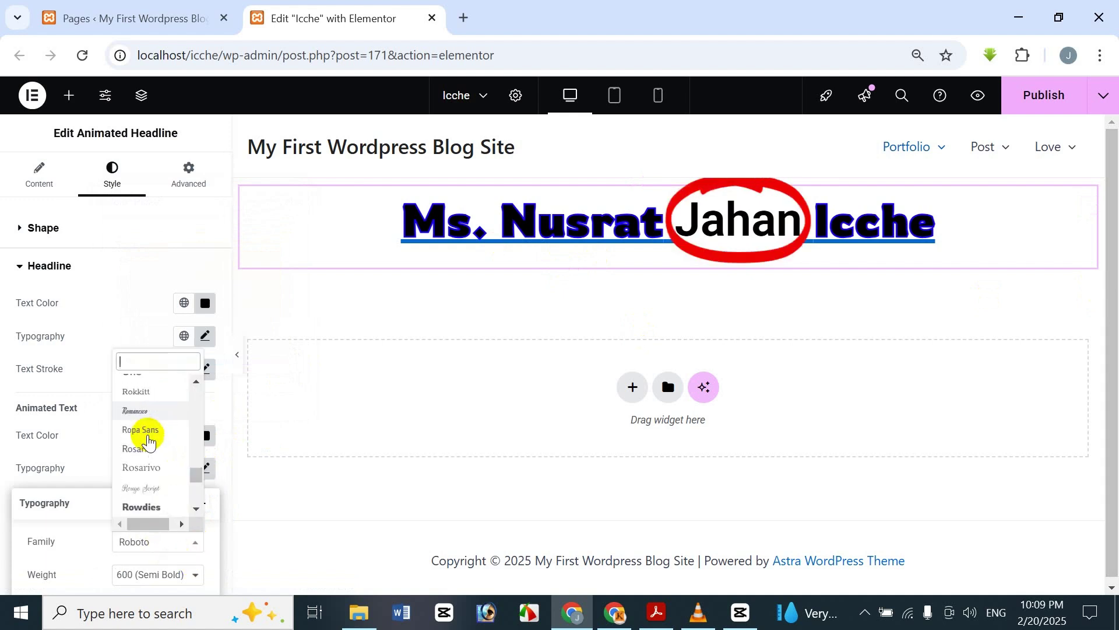
left_click(142, 479)
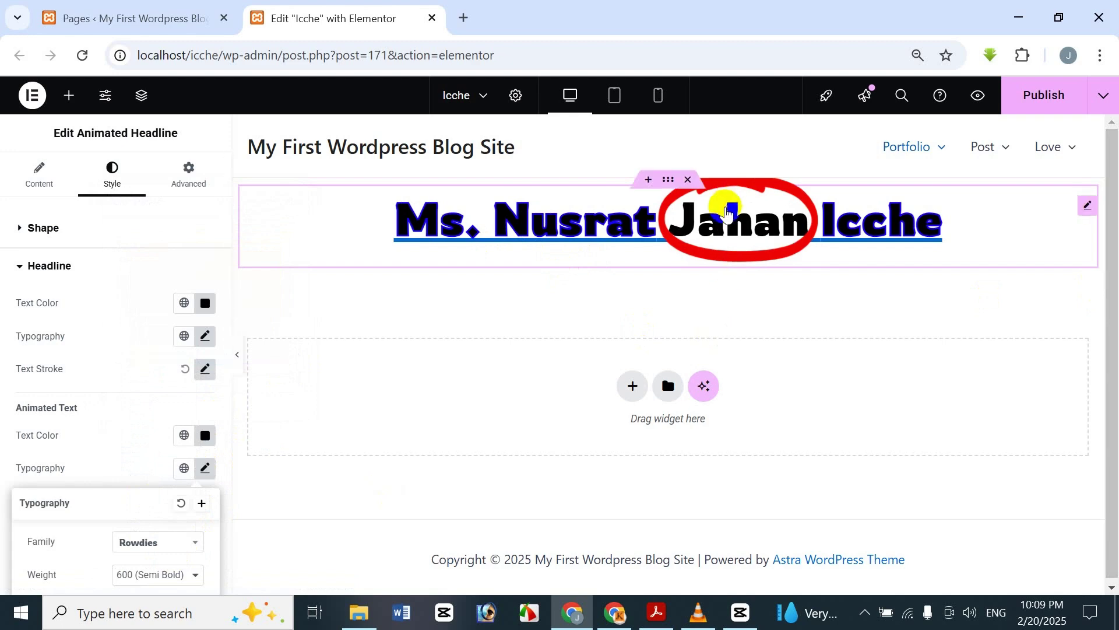
scroll(160, 542, "down", 2)
left_click(149, 487)
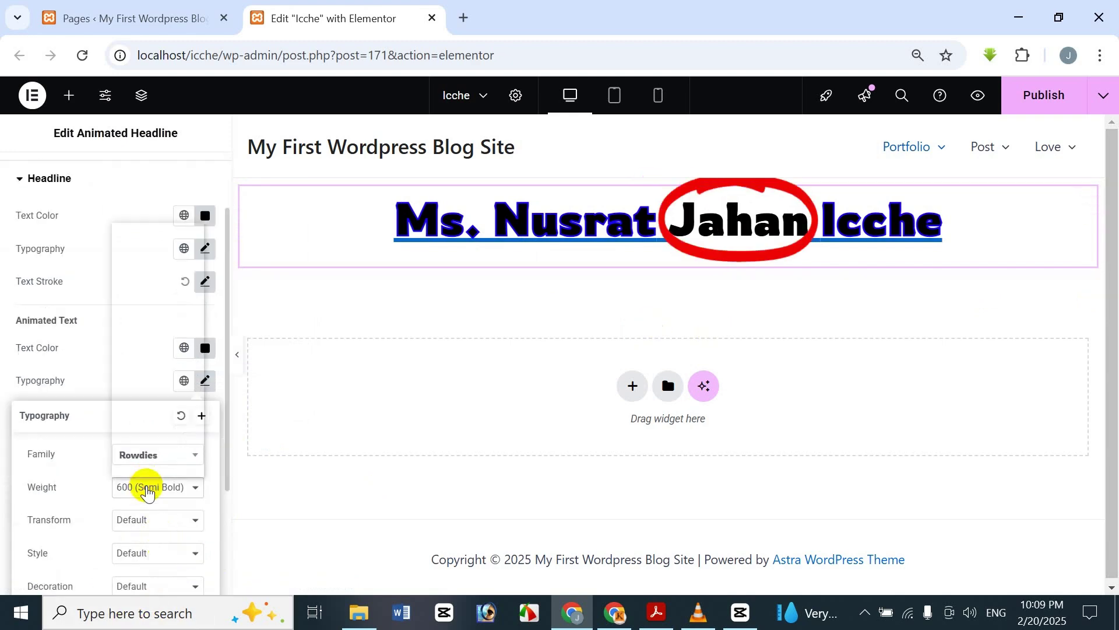
left_click(157, 381)
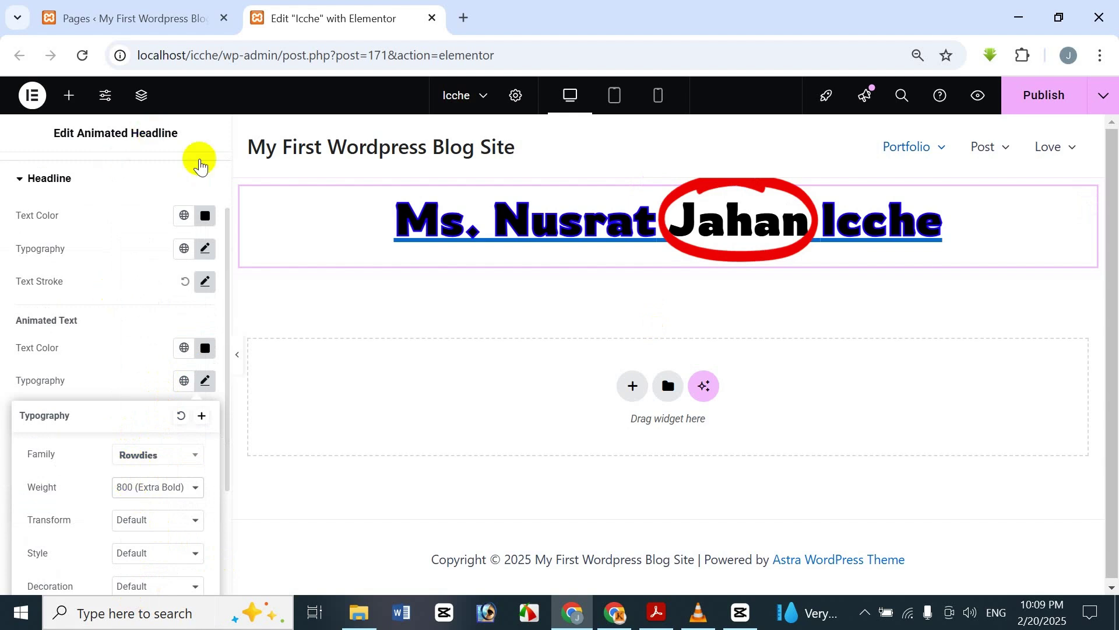
left_click(208, 130)
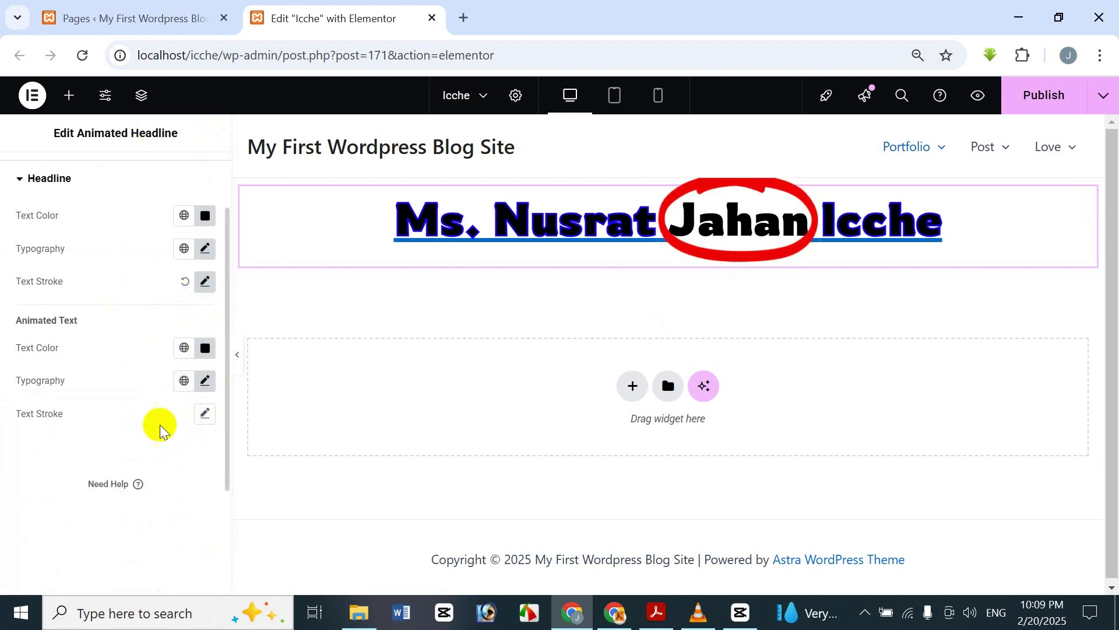
left_click(205, 413)
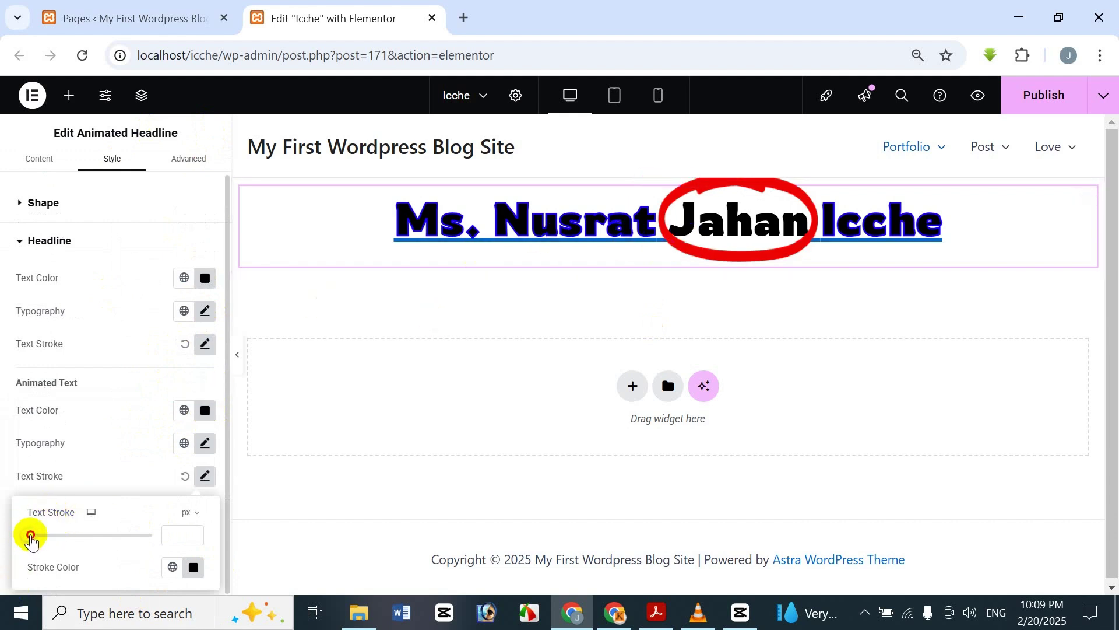
- Set Jahan's text stroke width to 2 px and its stroke colour to yellow
mouse_move(30, 535)
left_mouse_down()
mouse_move(64, 522)
mouse_move(6, 525)
mouse_move(50, 532)
left_mouse_up()
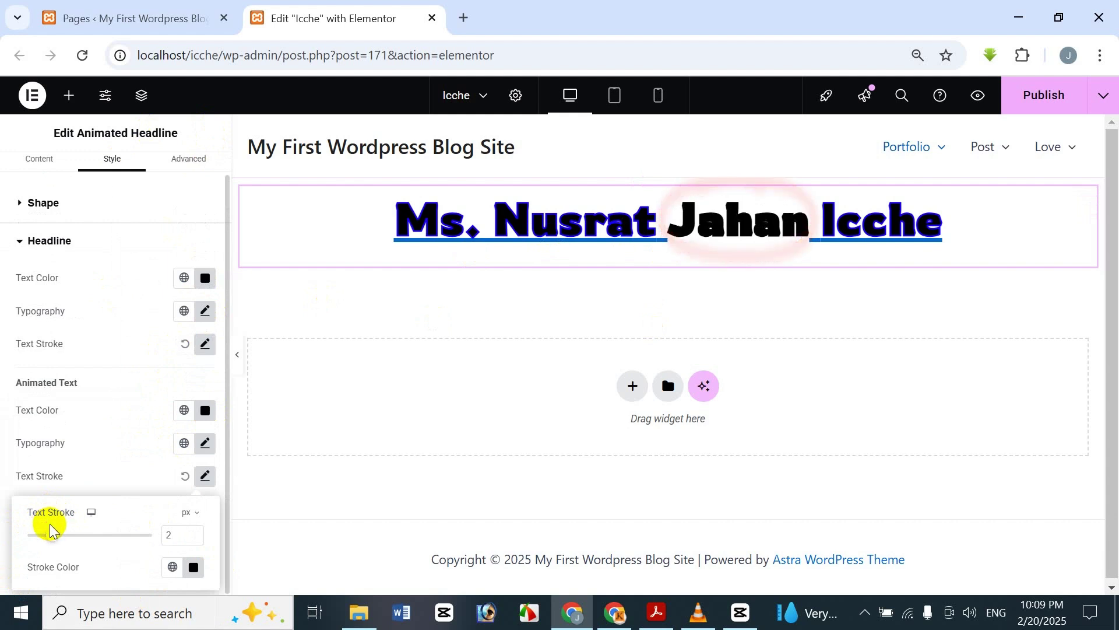
left_click(194, 567)
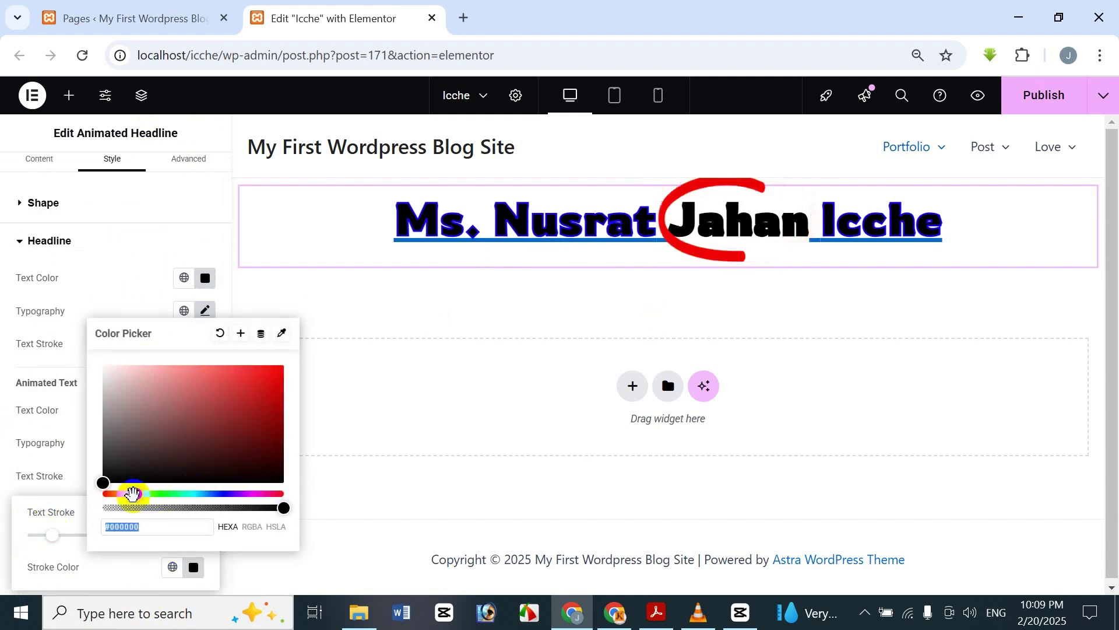
left_click(138, 493)
left_click(258, 380)
mouse_move(258, 380)
left_mouse_down()
mouse_move(252, 387)
mouse_move(291, 367)
left_mouse_up()
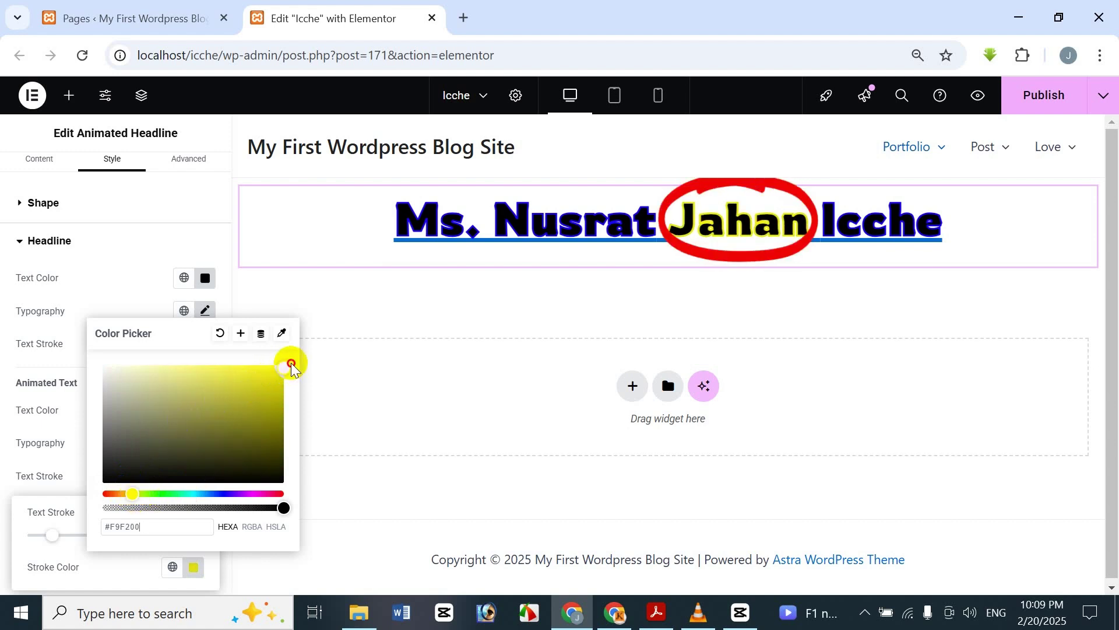
left_click(195, 111)
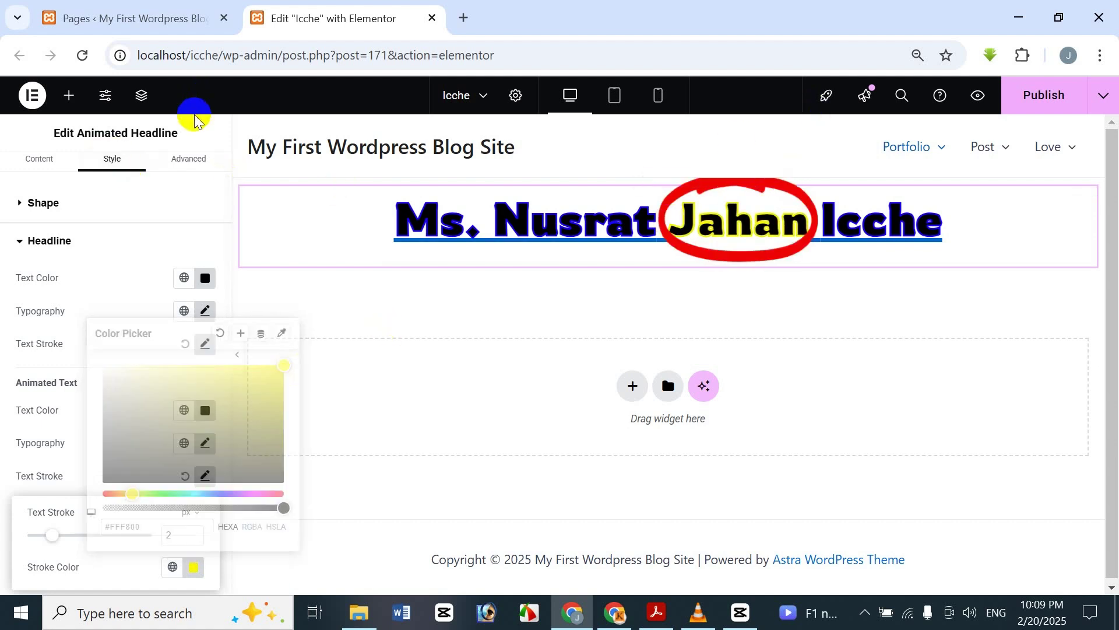
scroll(62, 499, "up", 1)
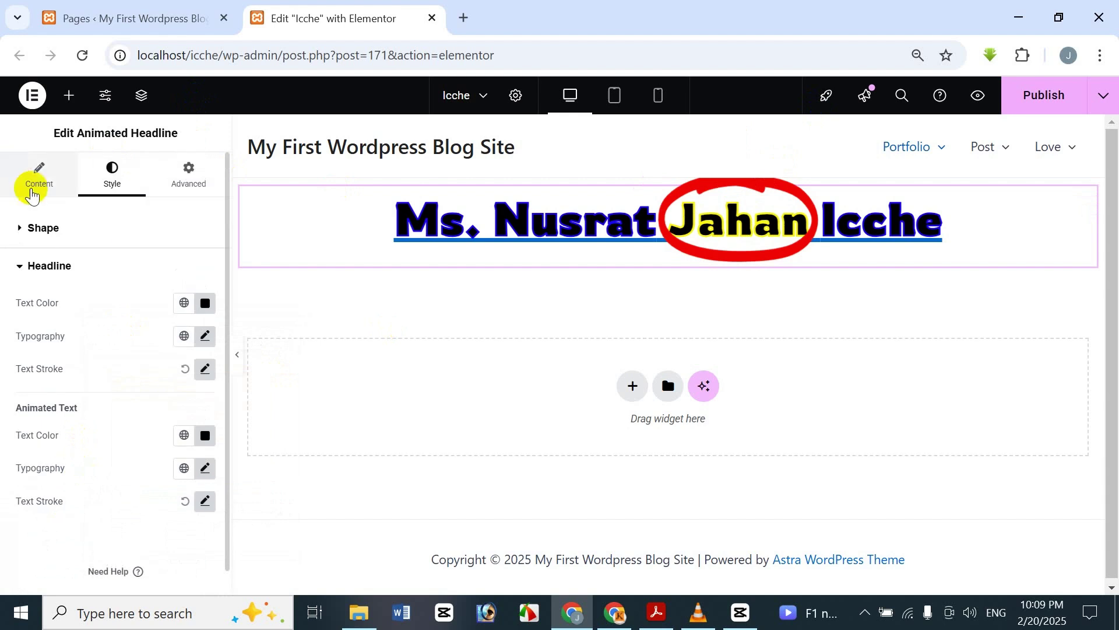
- Publish the Icche page and view the live page in a new tab
left_click(68, 262)
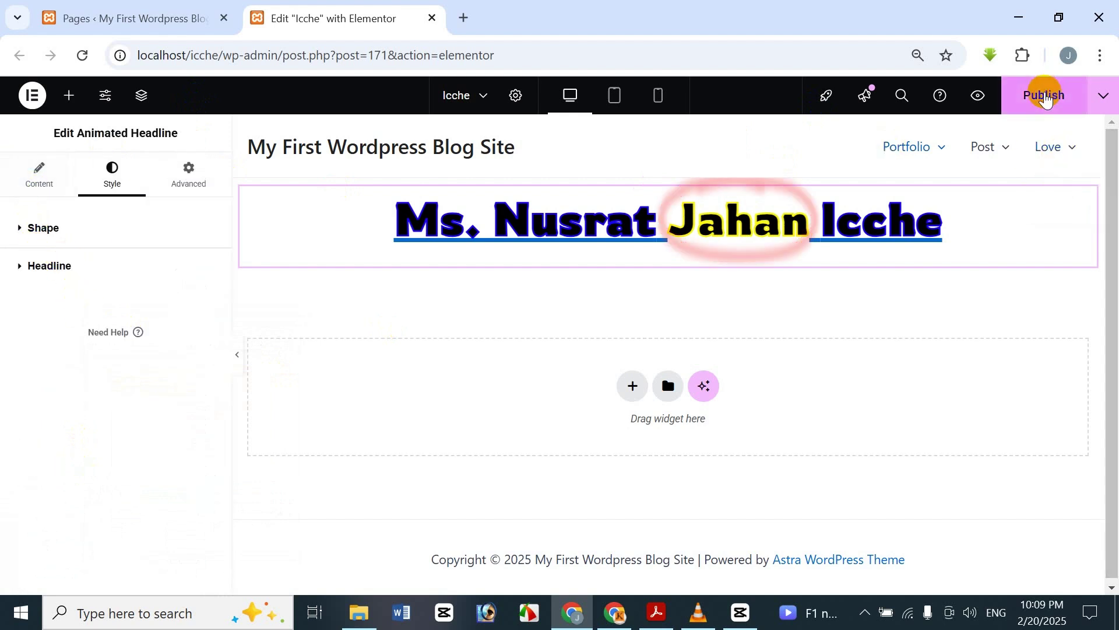
left_click(1050, 98)
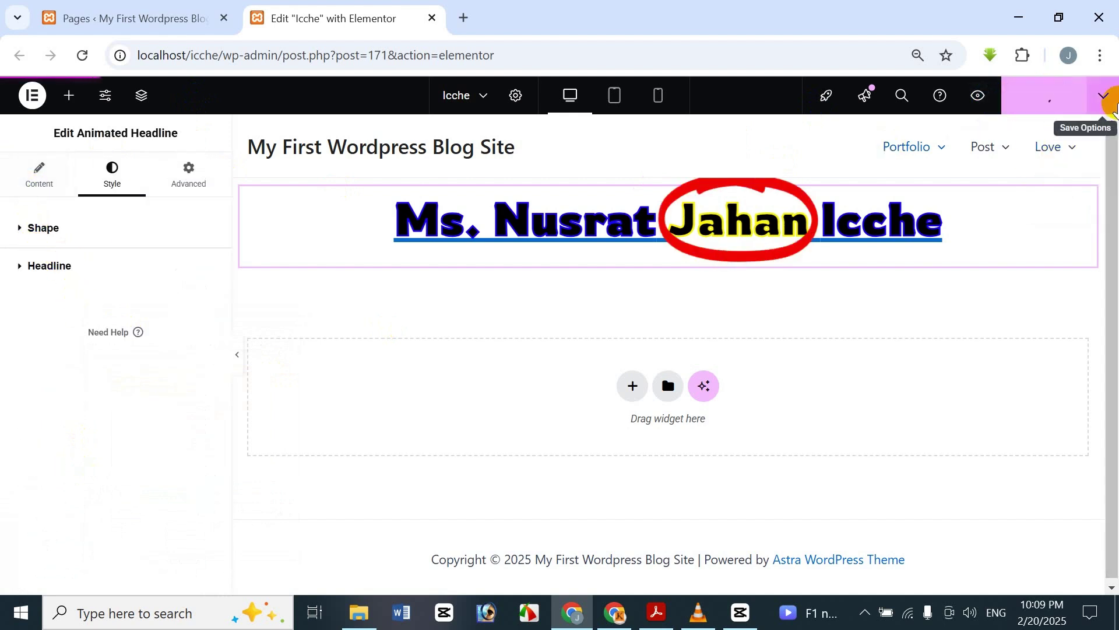
left_click(1111, 98)
left_click(1027, 224)
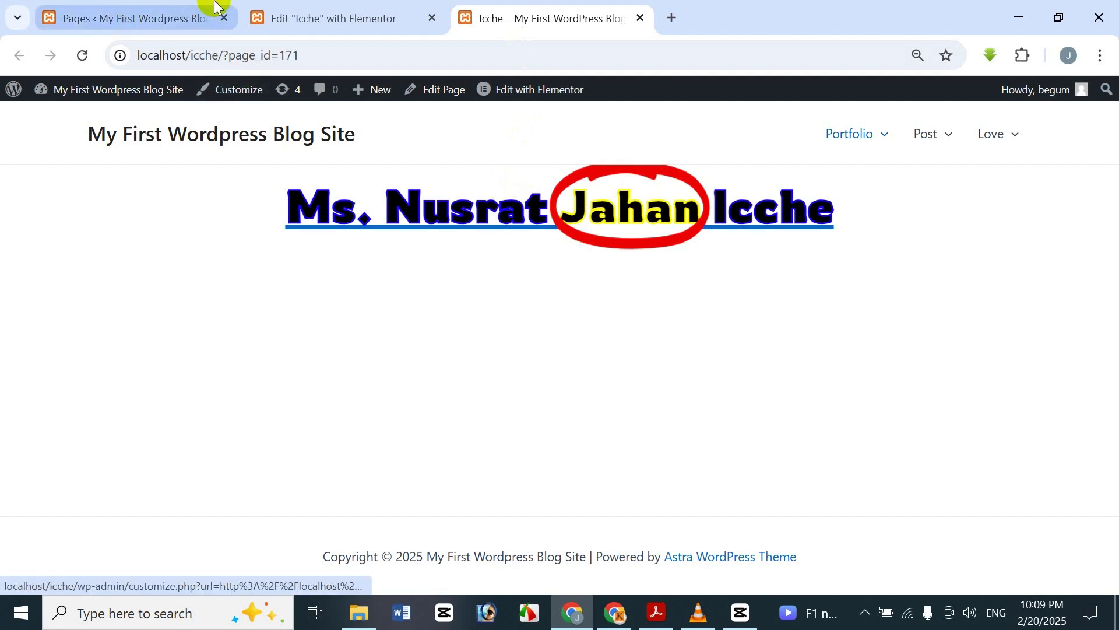
- Test the Jahan link on the live page, then bring up the Elementor Pro Part-11 tutorial PDF
left_click(576, 204)
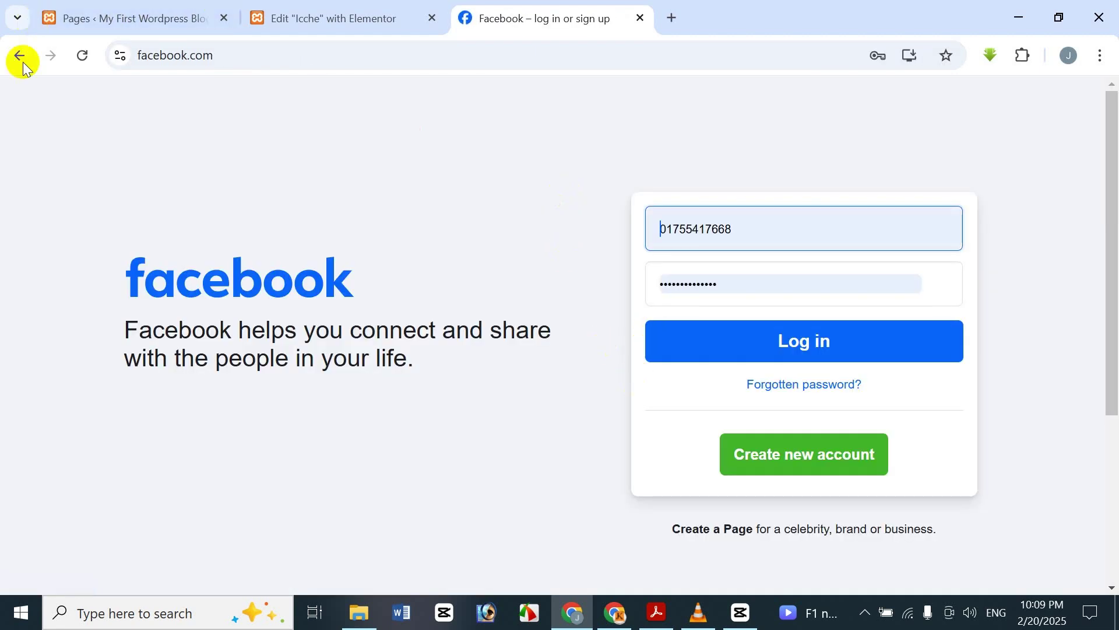
left_click(19, 55)
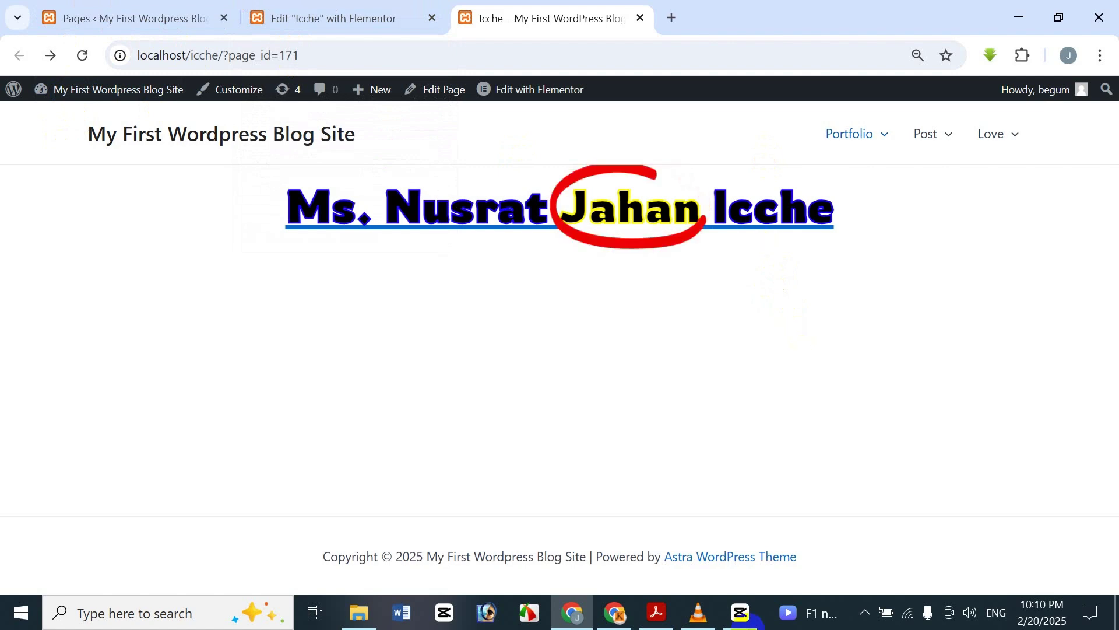
mouse_move(658, 612)
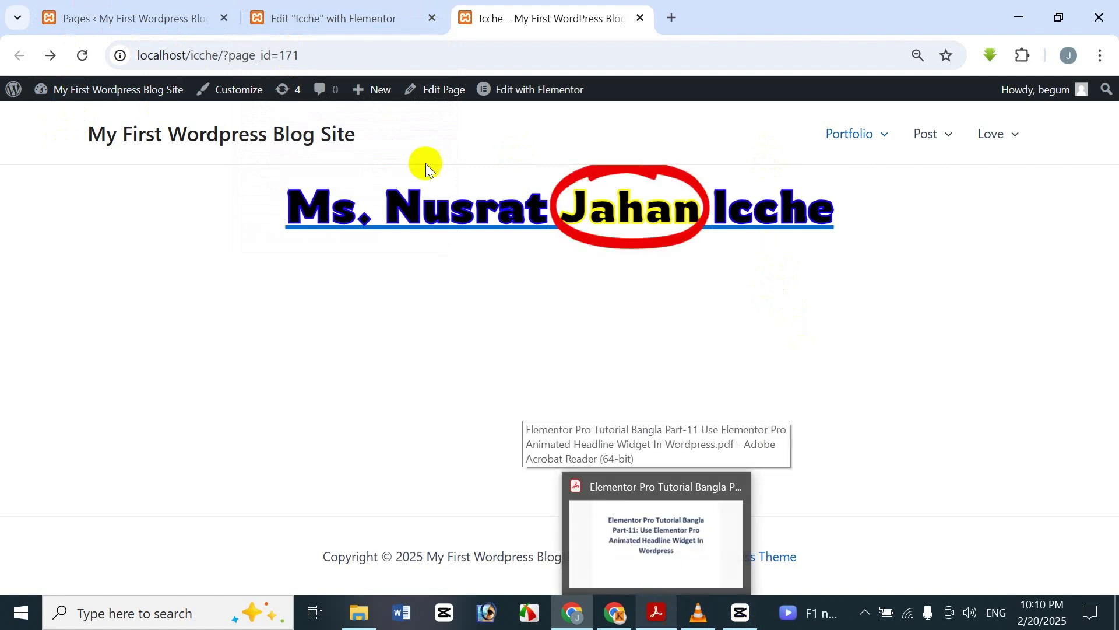
left_click(373, 7)
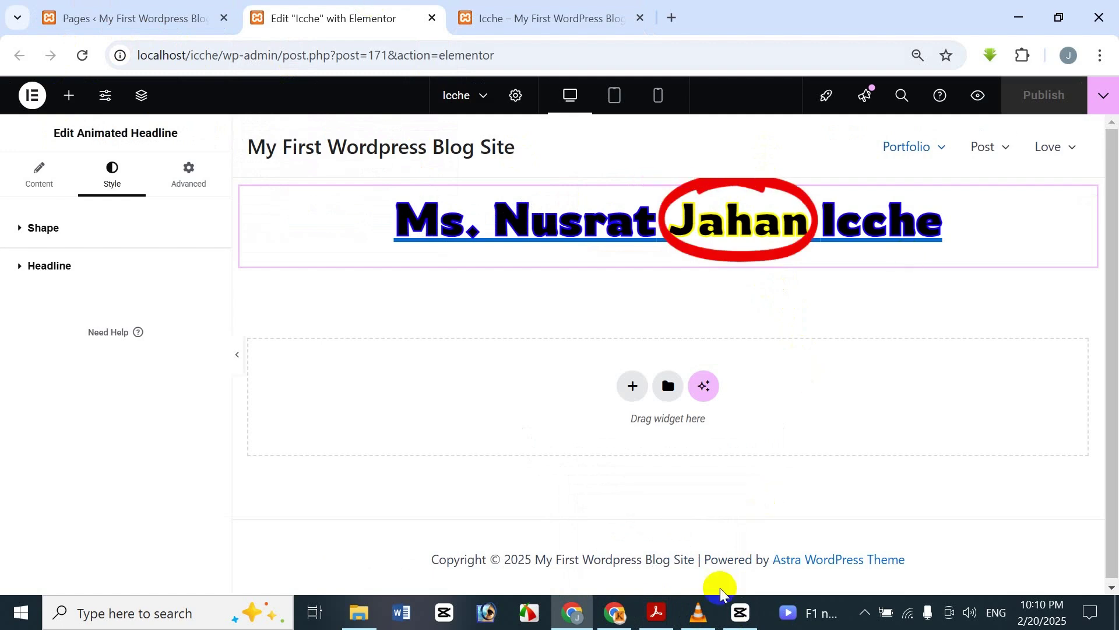
left_click(657, 612)
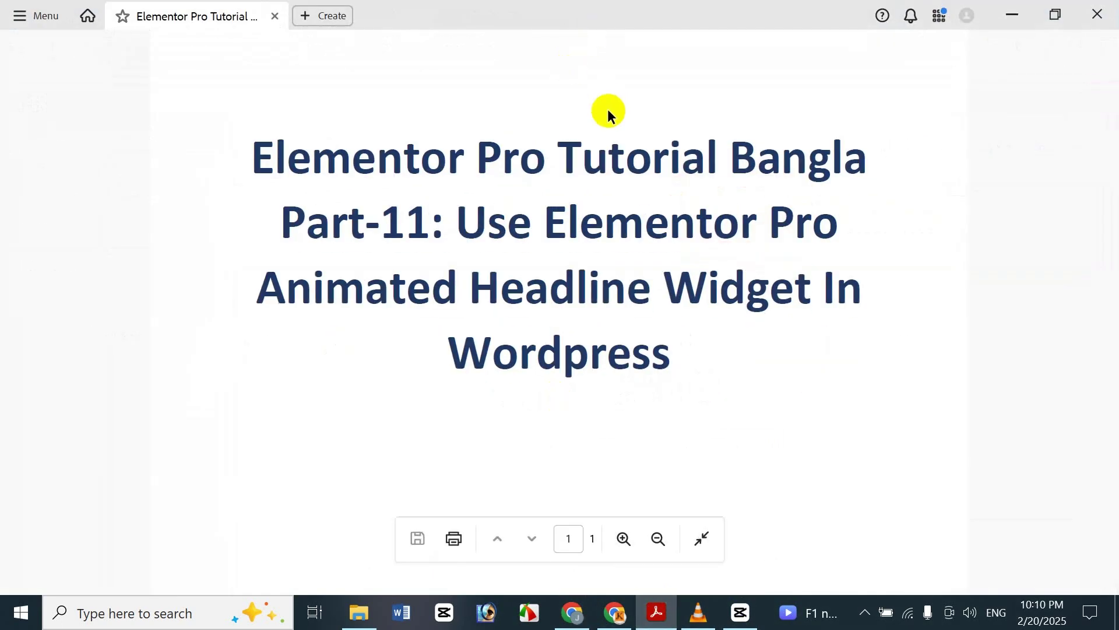